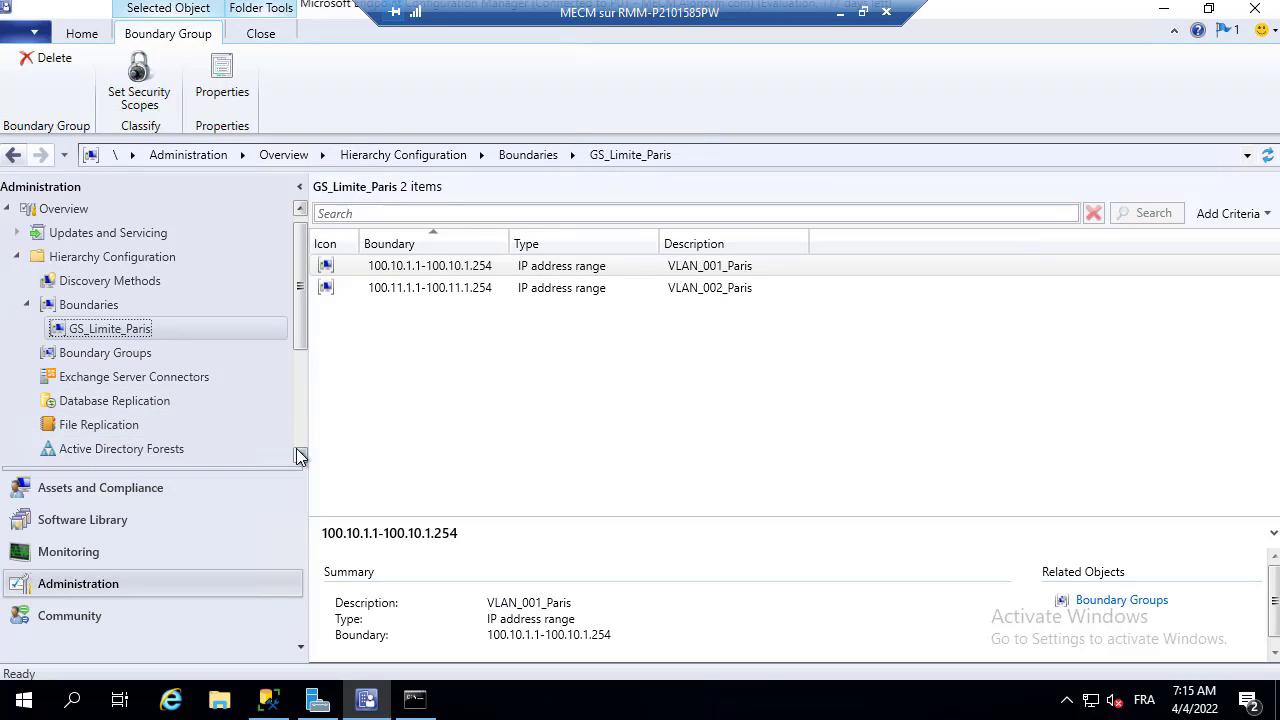
Show the administrative users under Security in the Administration workspace and select the existing ALPHORM\Admin account.
{"action": "left_click", "coordinate": [300, 456]}
{"action": "left_click", "coordinate": [300, 456]}
{"action": "left_click", "coordinate": [300, 456]}
{"action": "left_click", "coordinate": [300, 456]}
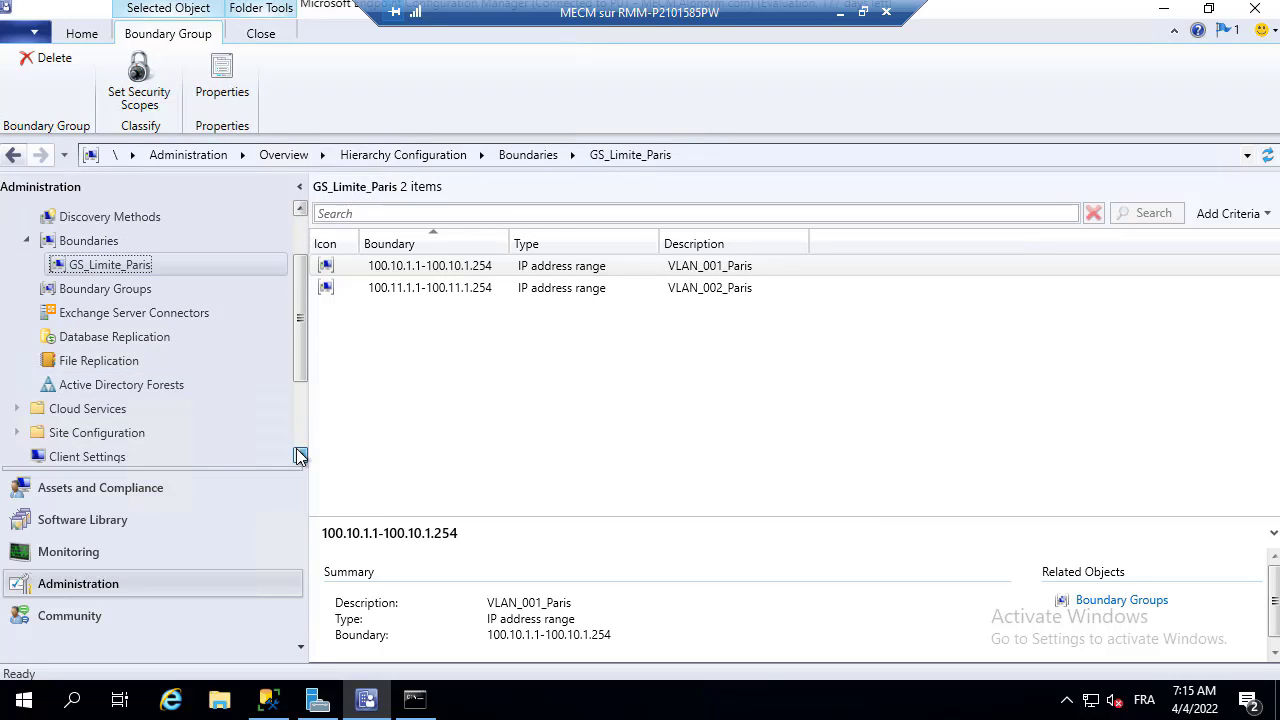
{"action": "left_click", "coordinate": [300, 456]}
{"action": "left_click", "coordinate": [300, 456]}
{"action": "left_click", "coordinate": [300, 456]}
{"action": "left_click", "coordinate": [300, 456]}
{"action": "left_click", "coordinate": [300, 456]}
{"action": "left_click", "coordinate": [300, 456]}
{"action": "left_click", "coordinate": [300, 456]}
{"action": "left_click", "coordinate": [300, 456]}
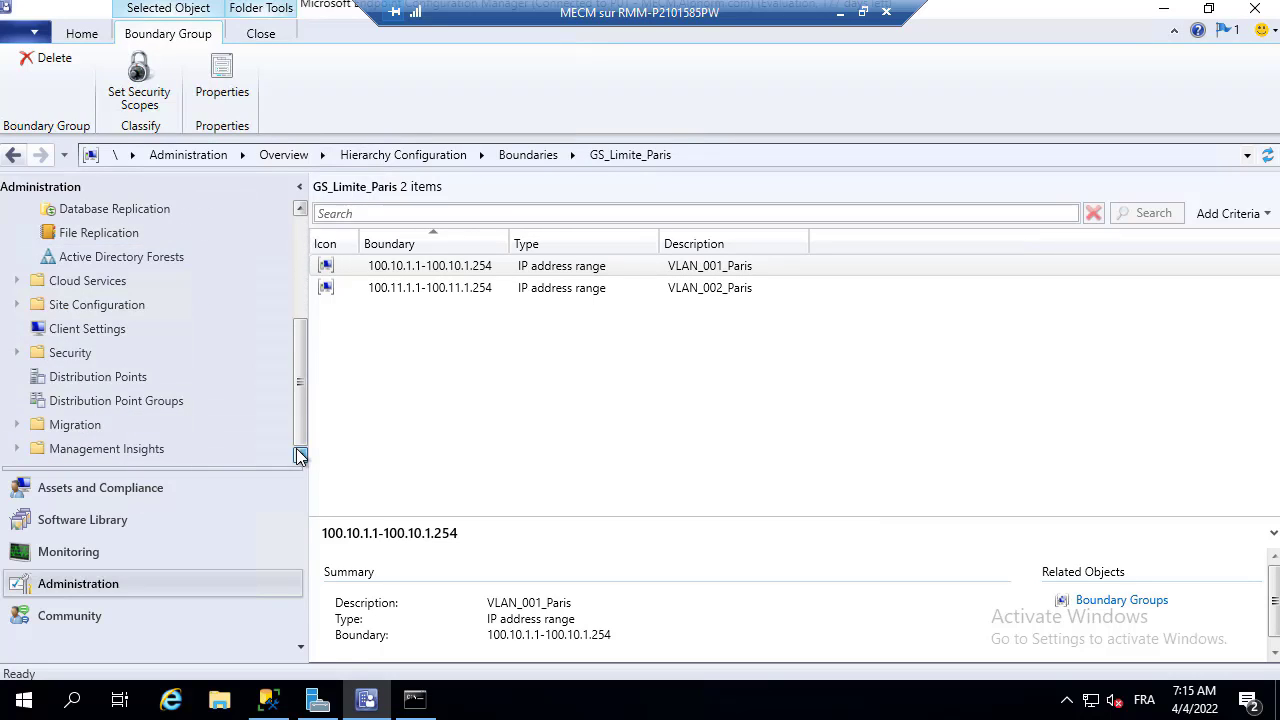
{"action": "left_click", "coordinate": [17, 354]}
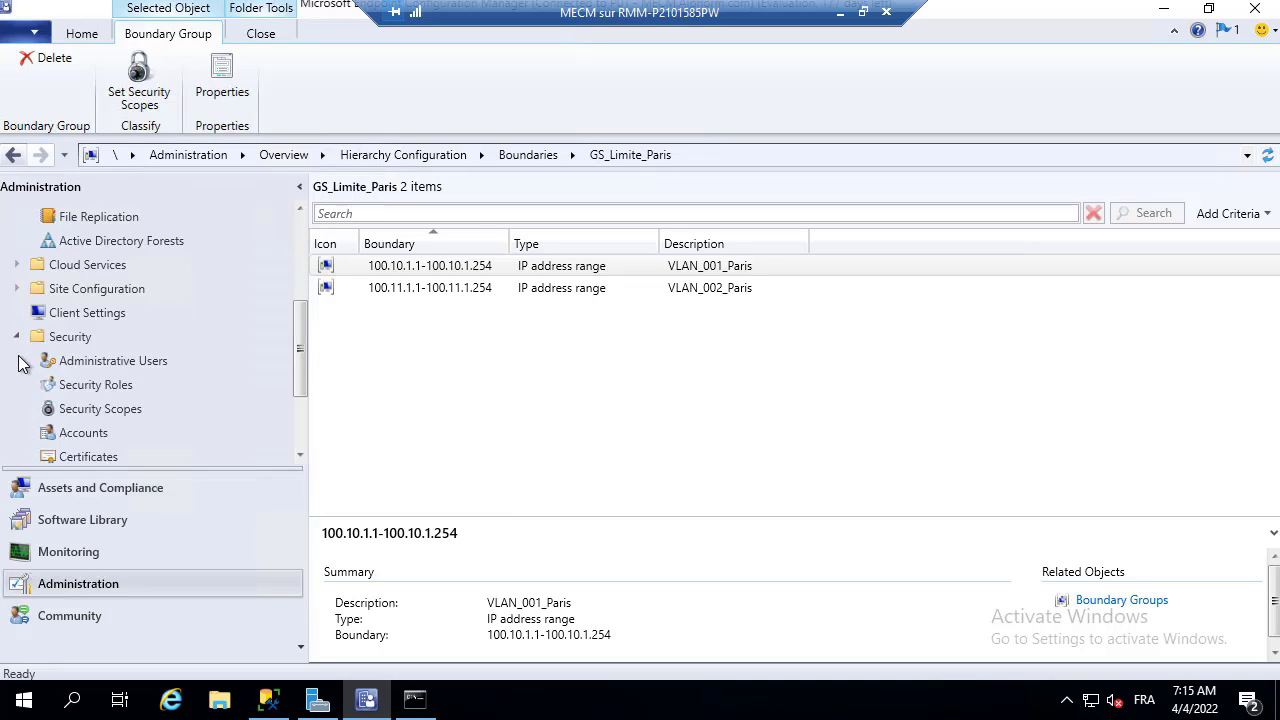
{"action": "left_click", "coordinate": [300, 456]}
{"action": "left_click", "coordinate": [300, 456]}
{"action": "left_click", "coordinate": [300, 456]}
{"action": "left_click", "coordinate": [300, 456]}
{"action": "left_click", "coordinate": [300, 456]}
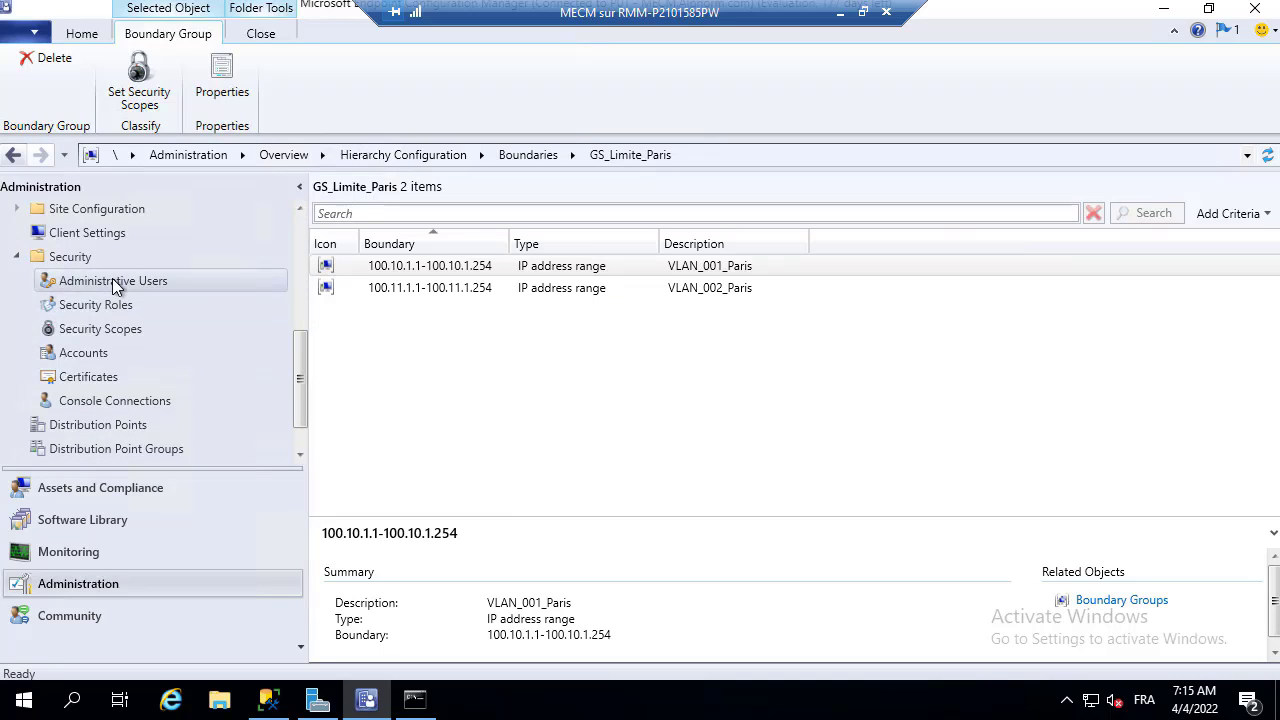
{"action": "left_click", "coordinate": [112, 278]}
{"action": "left_click", "coordinate": [454, 270]}
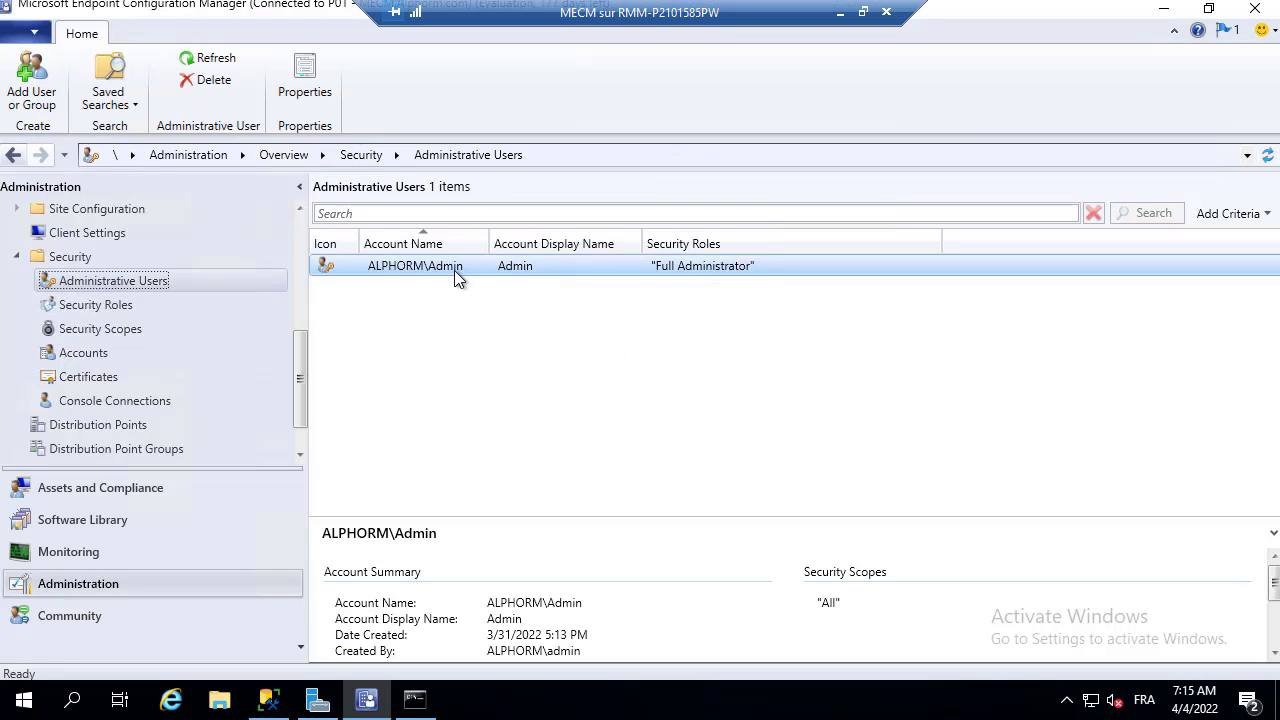
Check which account is currently signed in to Windows.
{"action": "left_click", "coordinate": [24, 699]}
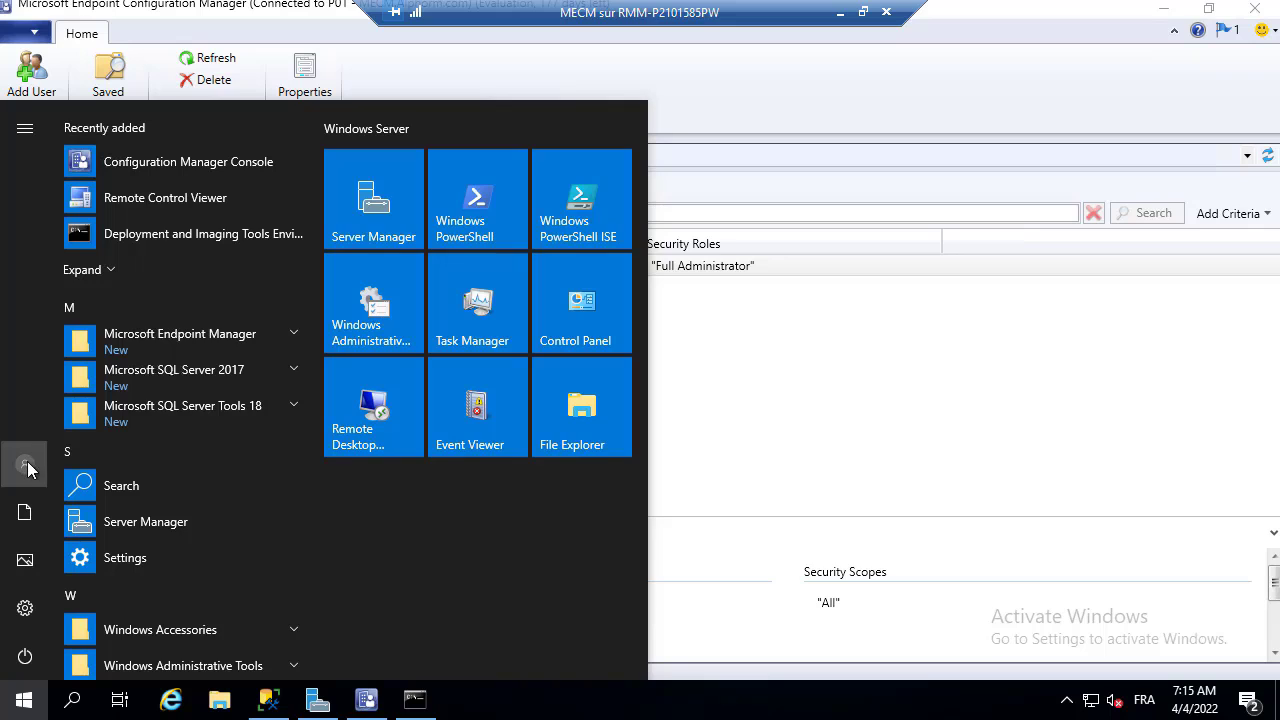
{"action": "left_click", "coordinate": [26, 467]}
{"action": "left_click", "coordinate": [27, 470]}
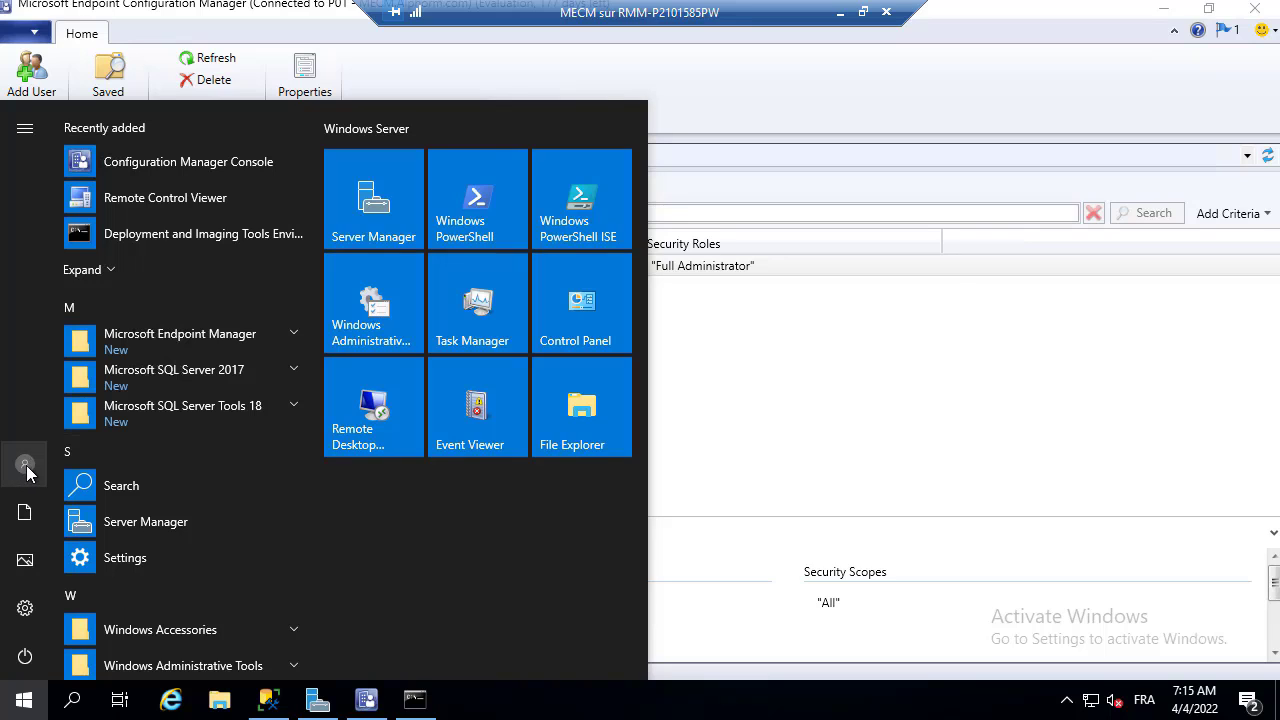
{"action": "left_click", "coordinate": [988, 349]}
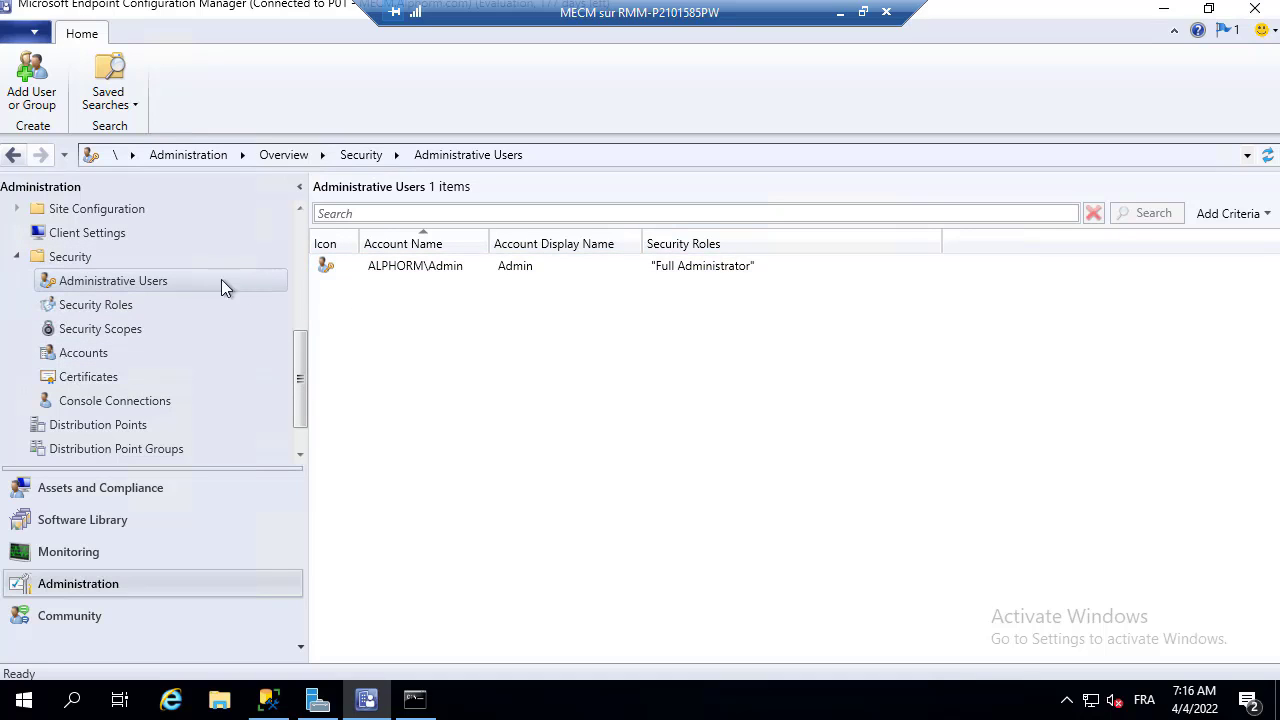
Review the domain user accounts listed under Users in Assets and Compliance, selecting the candidate administrators.
{"action": "right_click", "coordinate": [153, 280]}
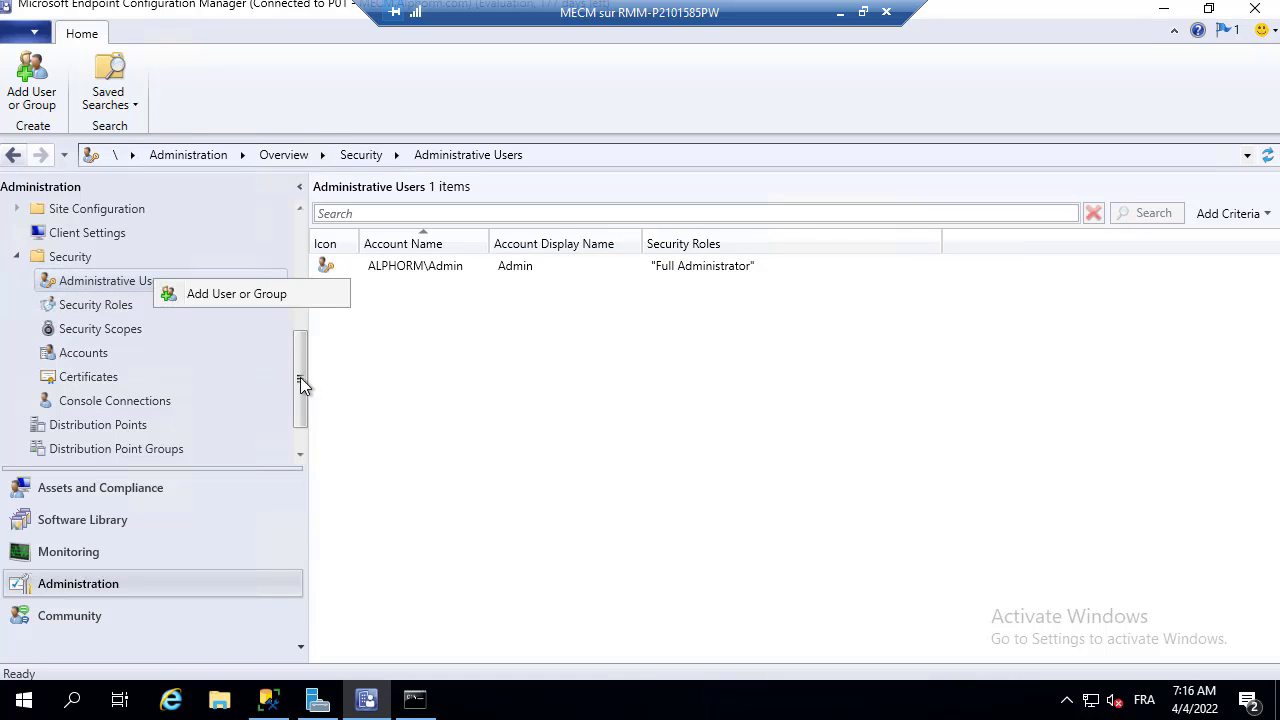
{"action": "left_click", "coordinate": [149, 489]}
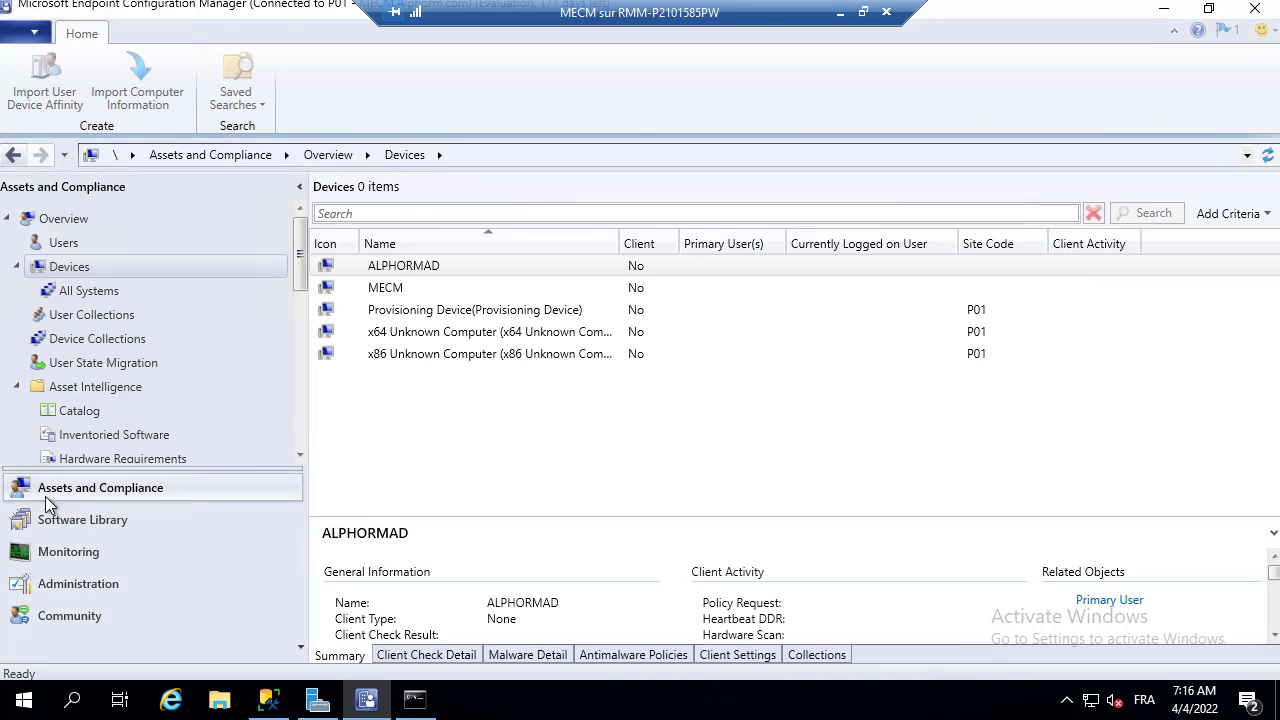
{"action": "left_click", "coordinate": [72, 246]}
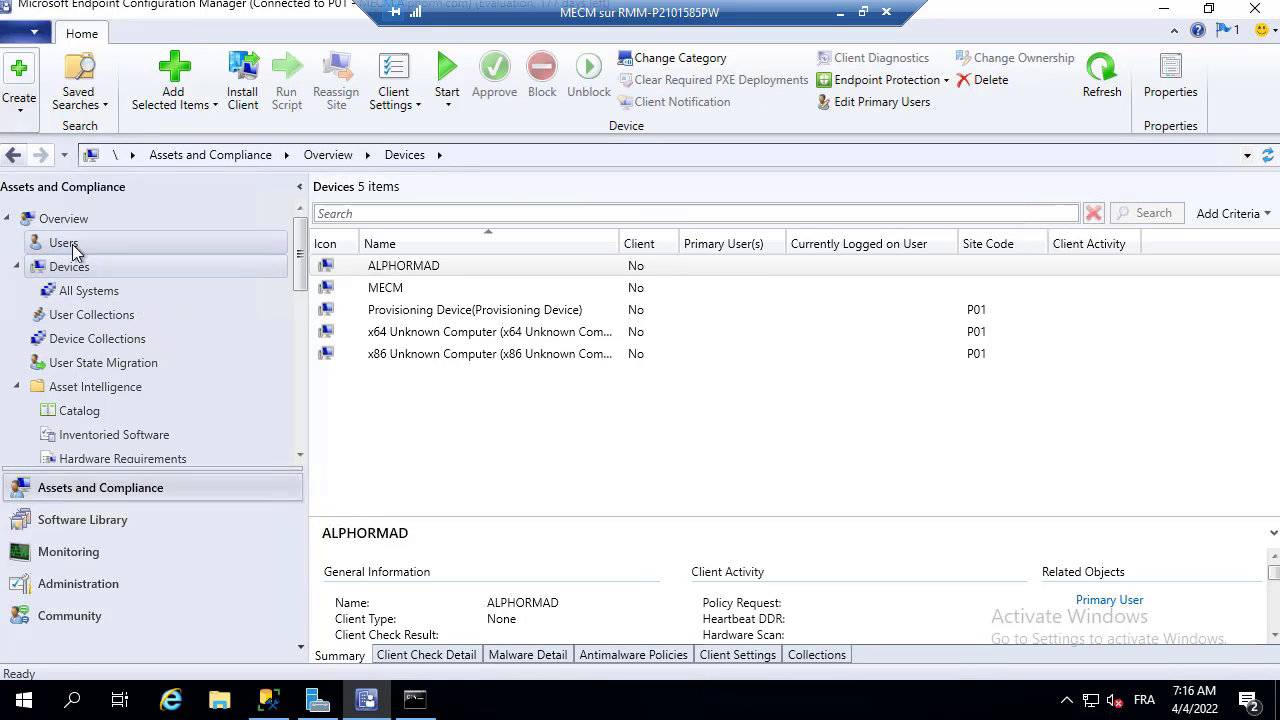
{"action": "left_click", "coordinate": [480, 311]}
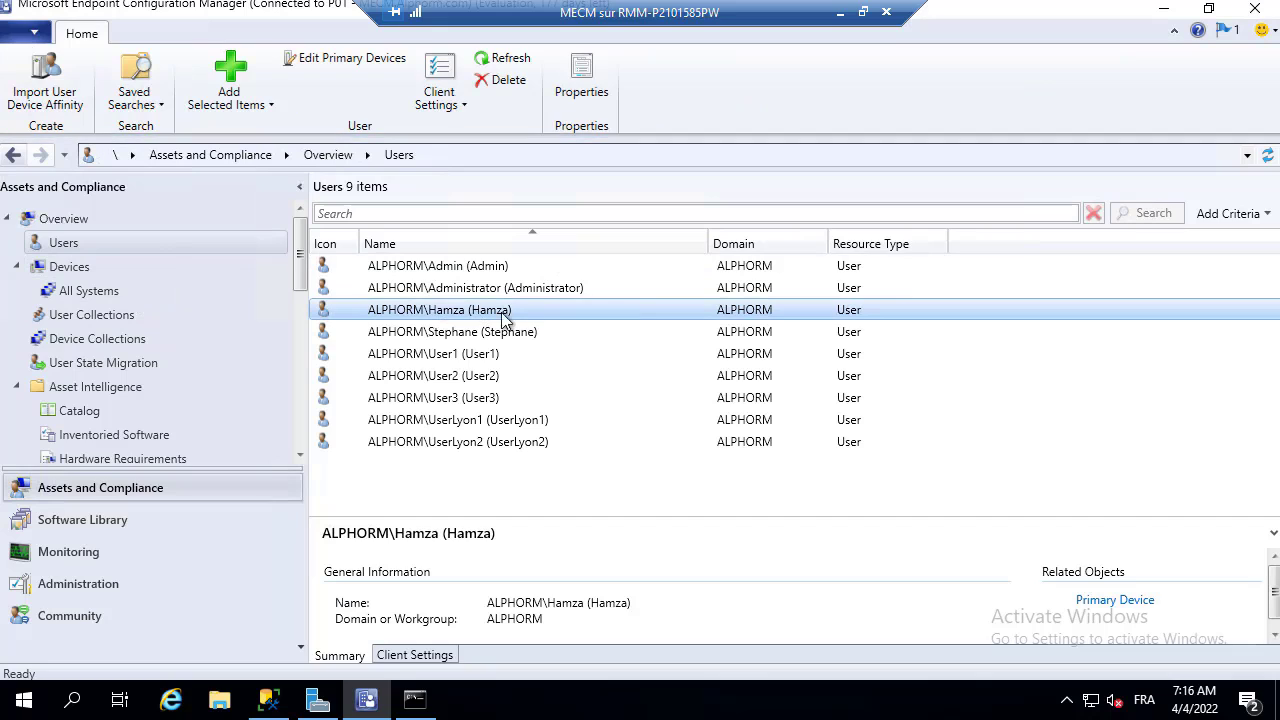
{"action": "left_click", "coordinate": [470, 336], "text": "ctrl"}
{"action": "left_click", "coordinate": [555, 311]}
{"action": "left_click", "coordinate": [465, 336]}
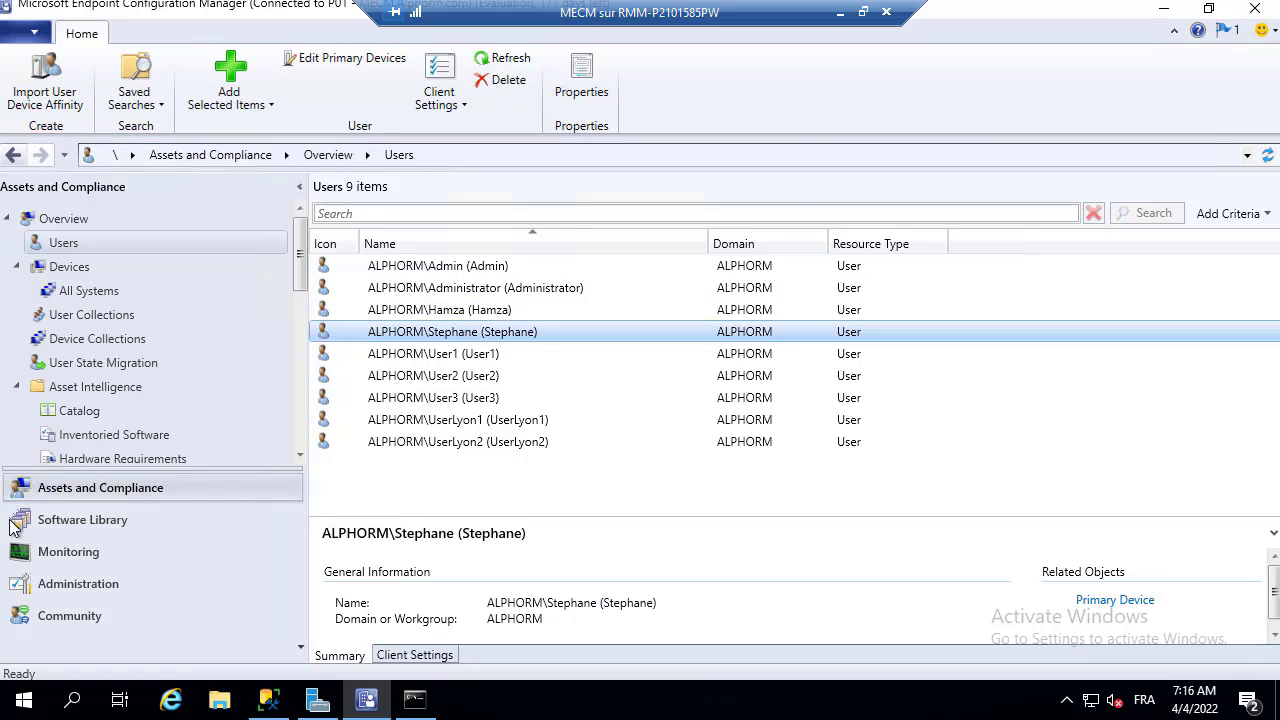
Start adding an administrative user in the Administration workspace, look up "gs" in the directory and choose the group GS_Comptes_Admins.
{"action": "left_click", "coordinate": [98, 584]}
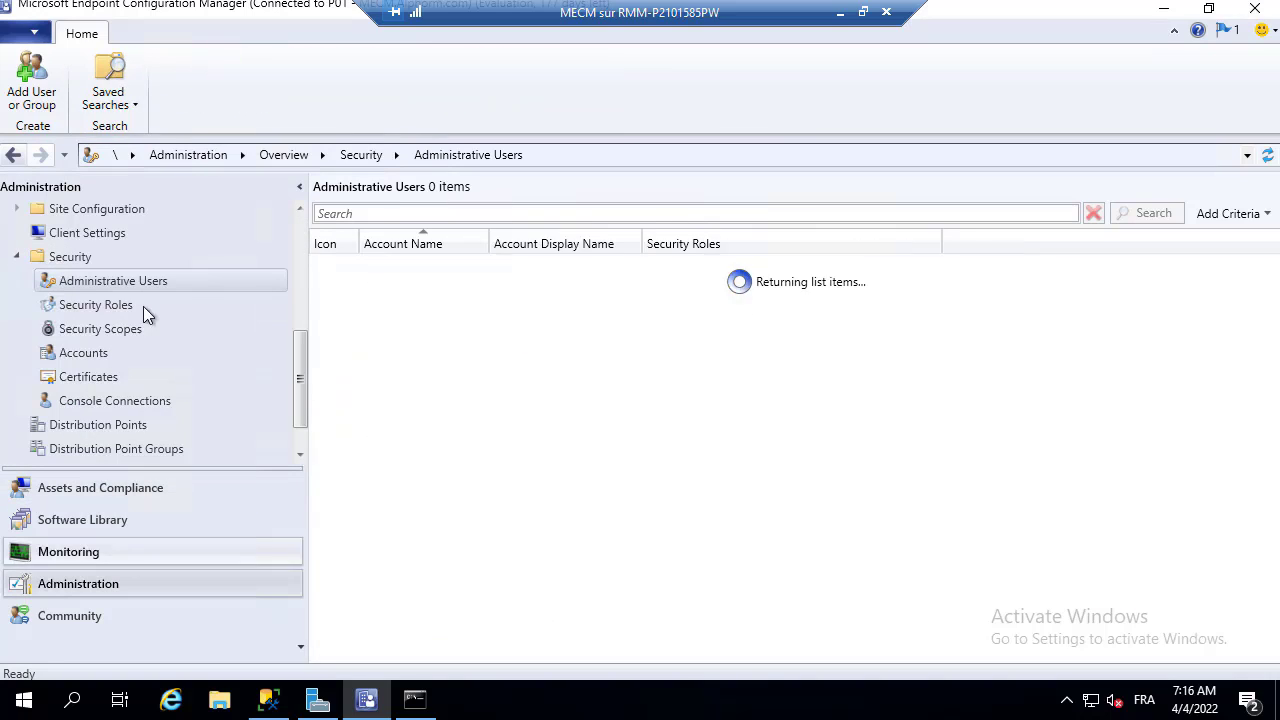
{"action": "left_click", "coordinate": [196, 284]}
{"action": "right_click", "coordinate": [196, 284]}
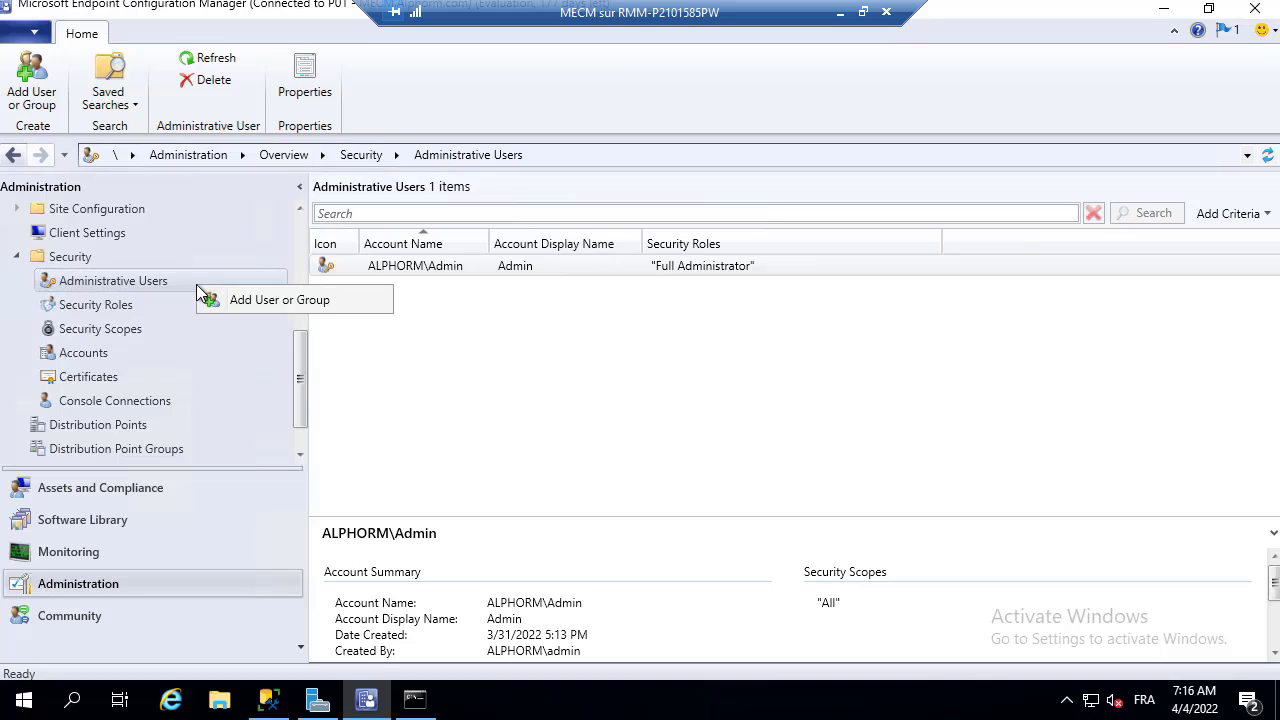
{"action": "left_click", "coordinate": [298, 298]}
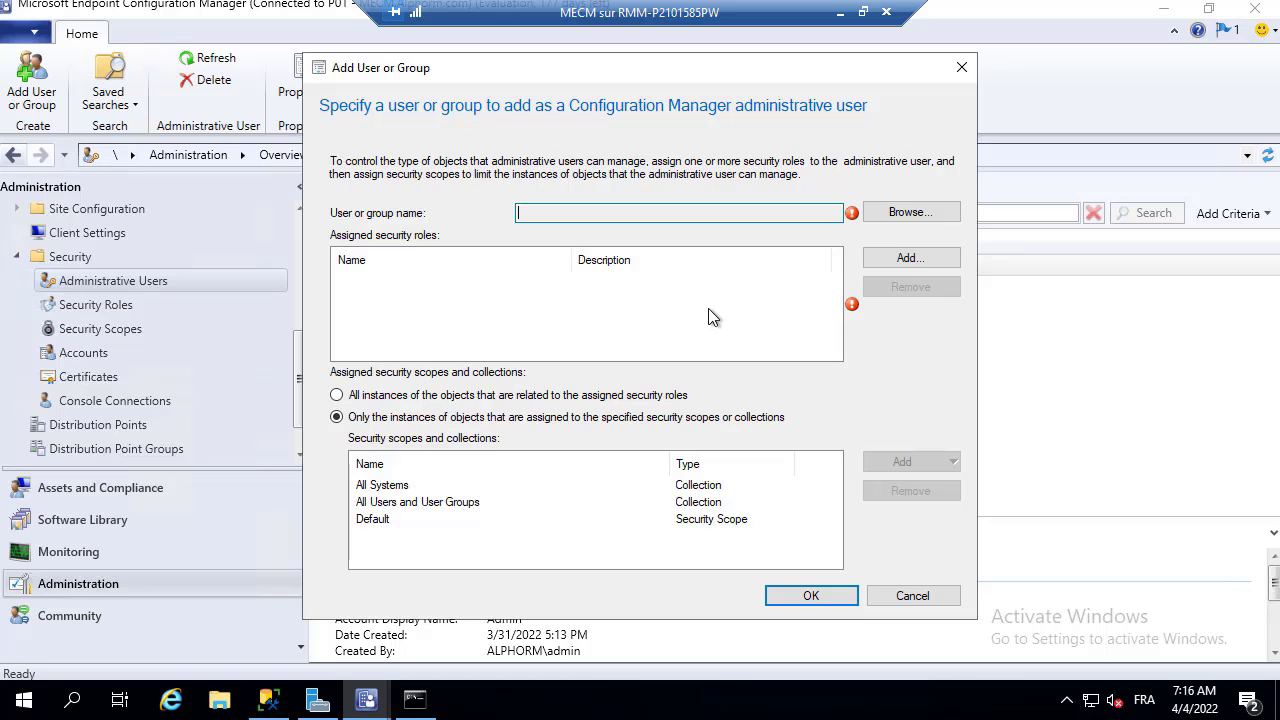
{"action": "left_click", "coordinate": [911, 219]}
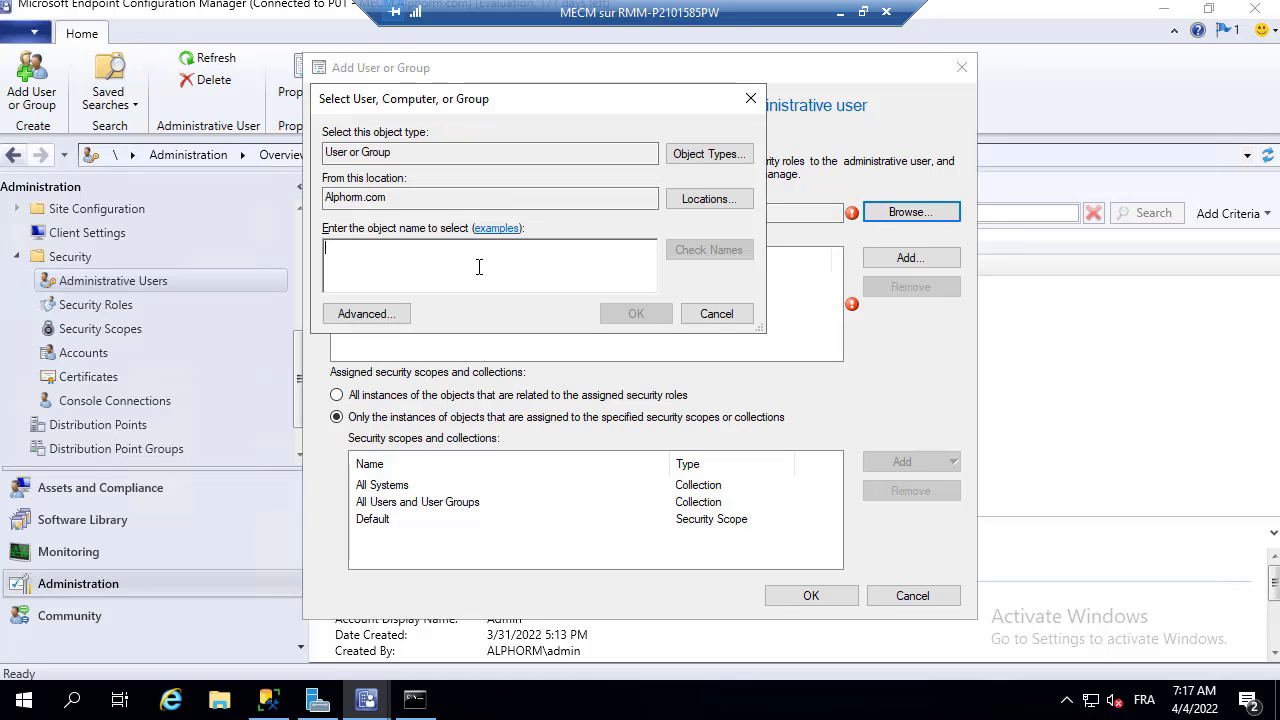
{"action": "type", "text": "gs"}
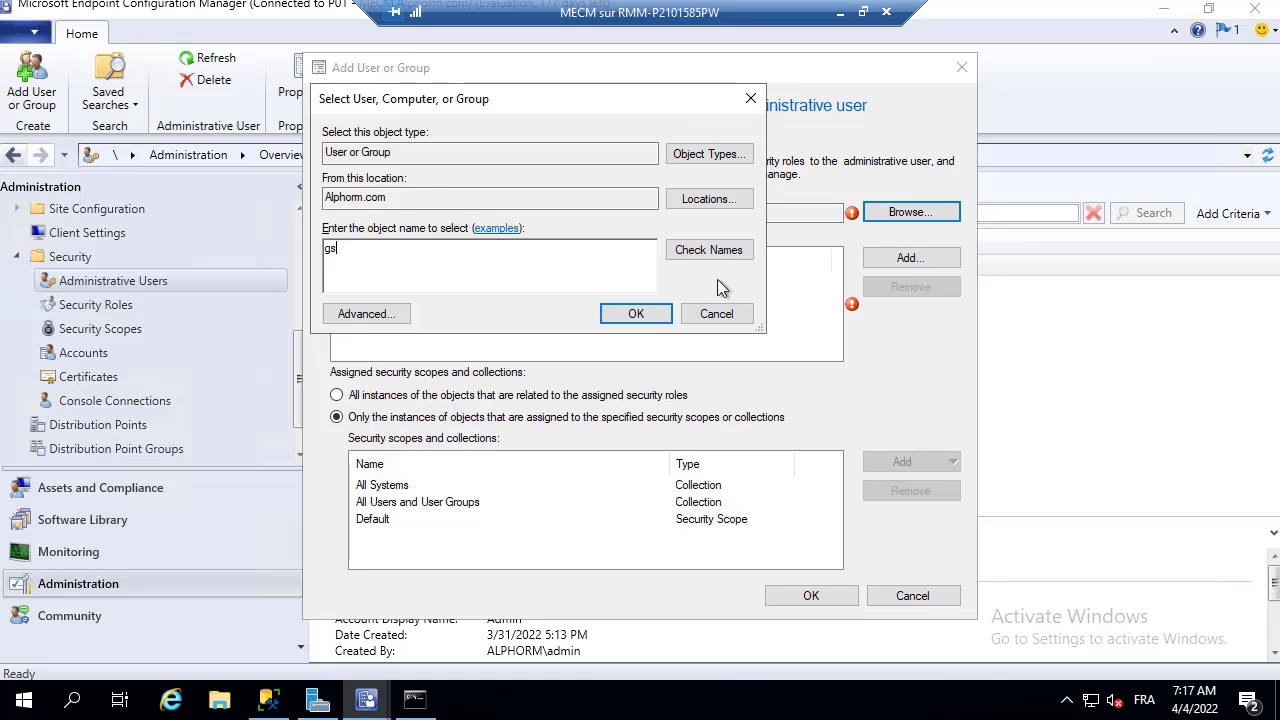
{"action": "left_click", "coordinate": [709, 251]}
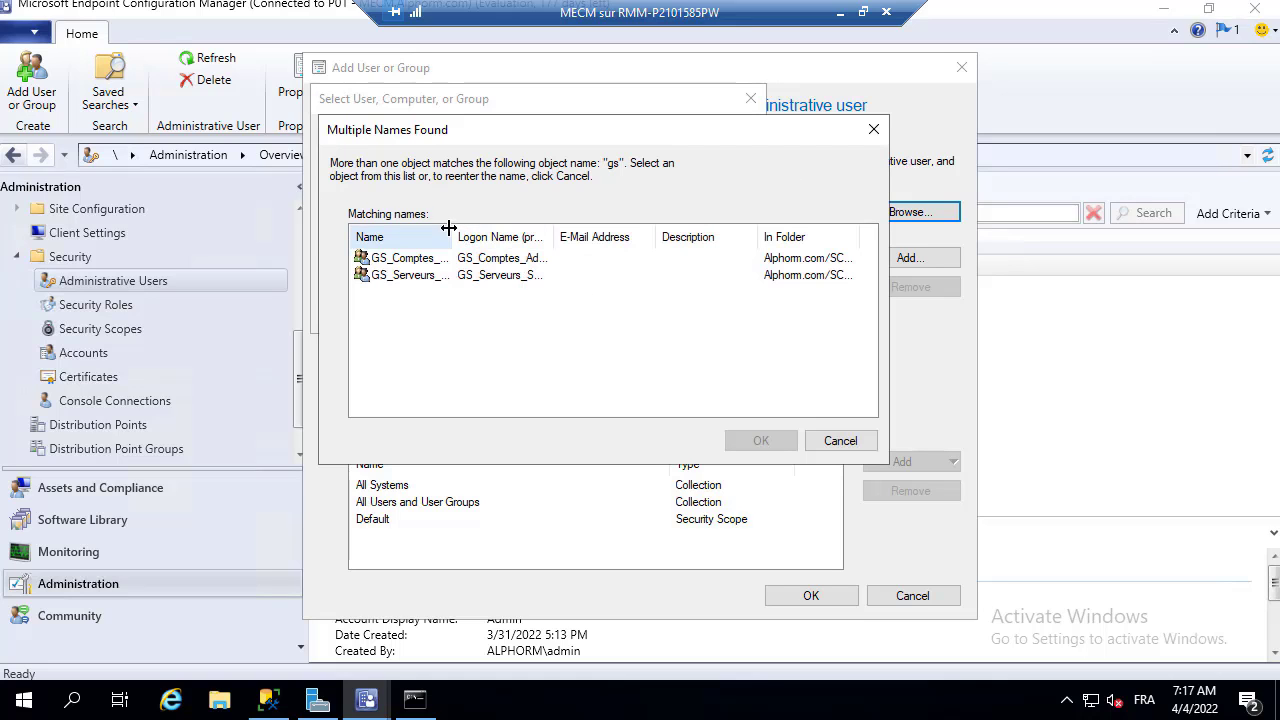
{"action": "left_click_drag", "start_coordinate": [449, 228], "coordinate": [582, 240]}
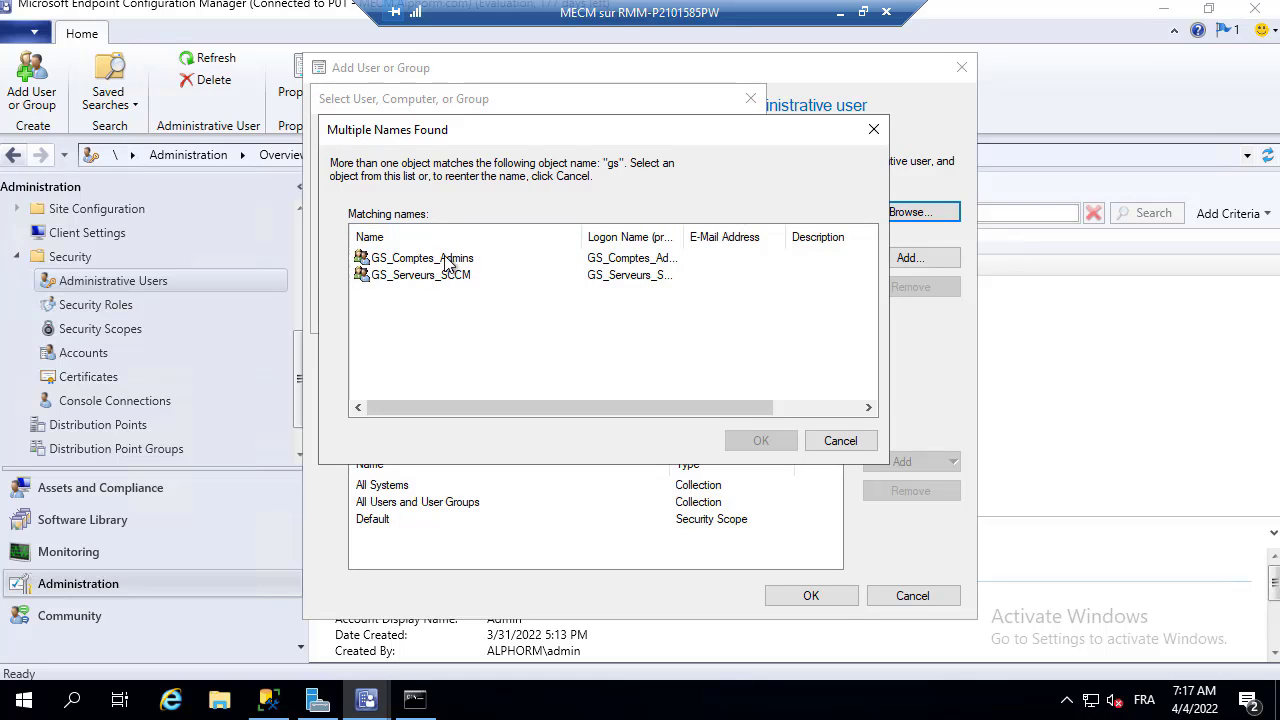
{"action": "left_click", "coordinate": [448, 262]}
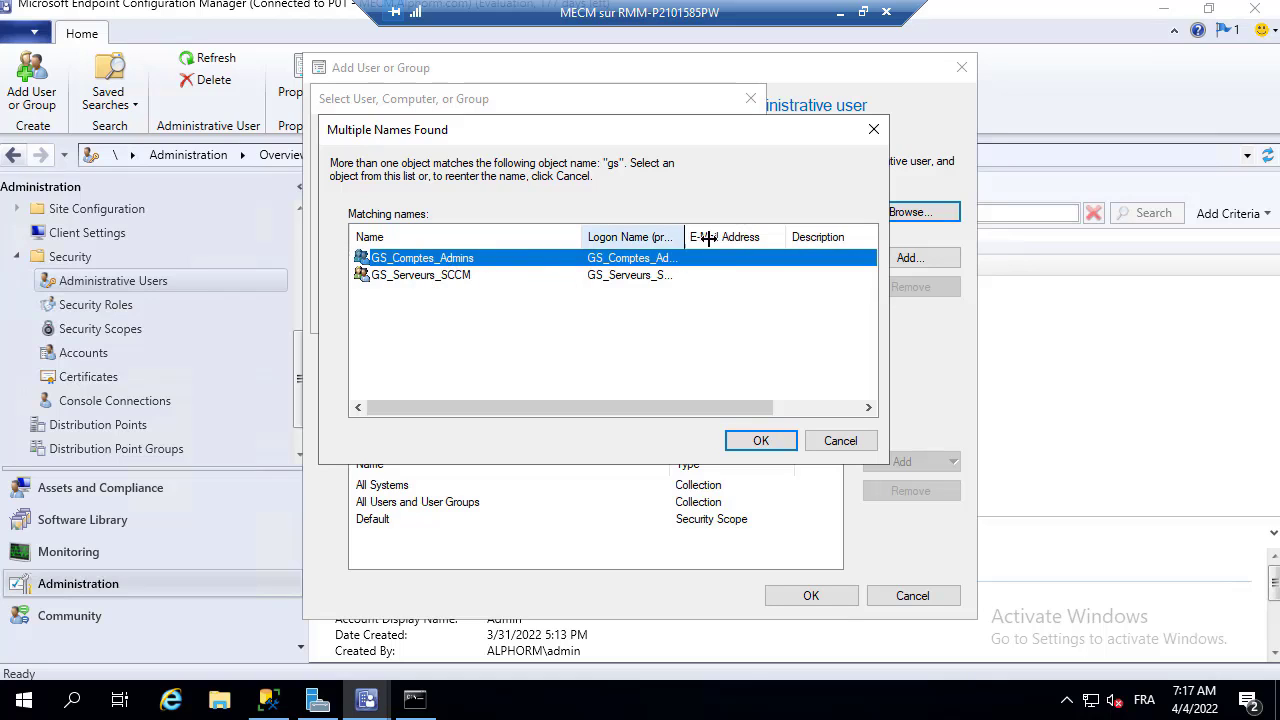
{"action": "left_click_drag", "start_coordinate": [705, 237], "coordinate": [781, 241]}
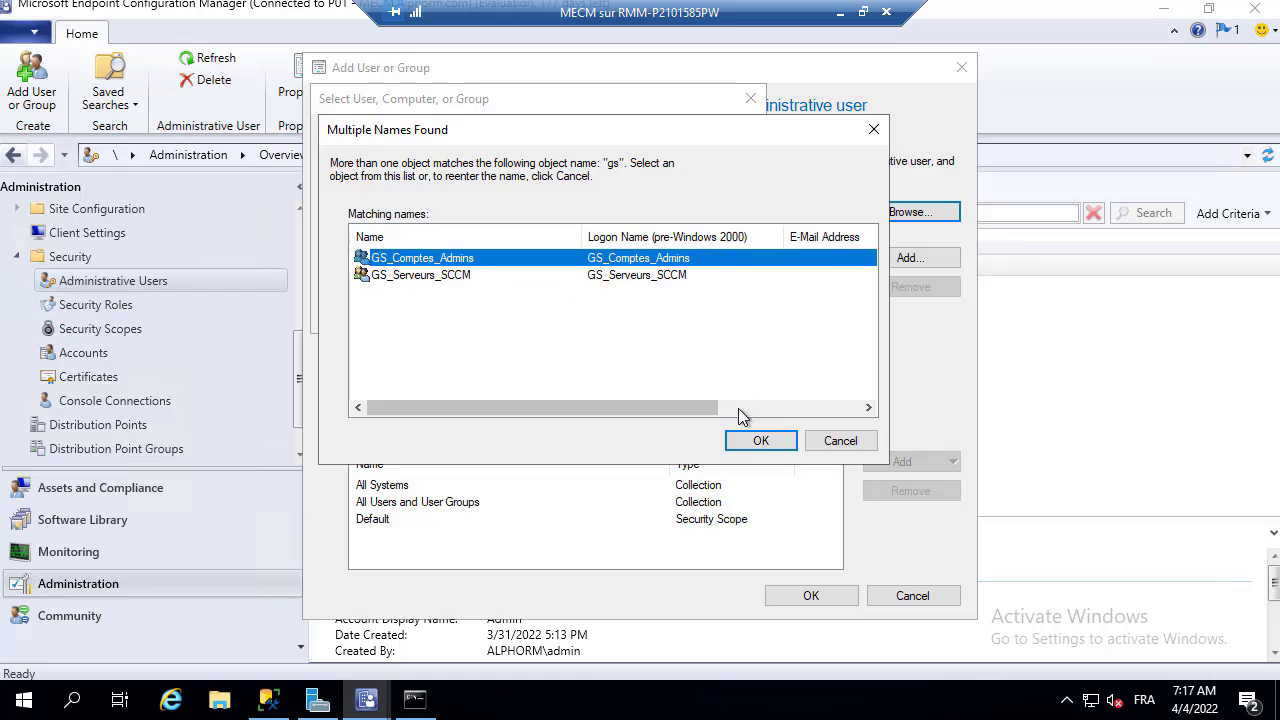
{"action": "left_click", "coordinate": [757, 438]}
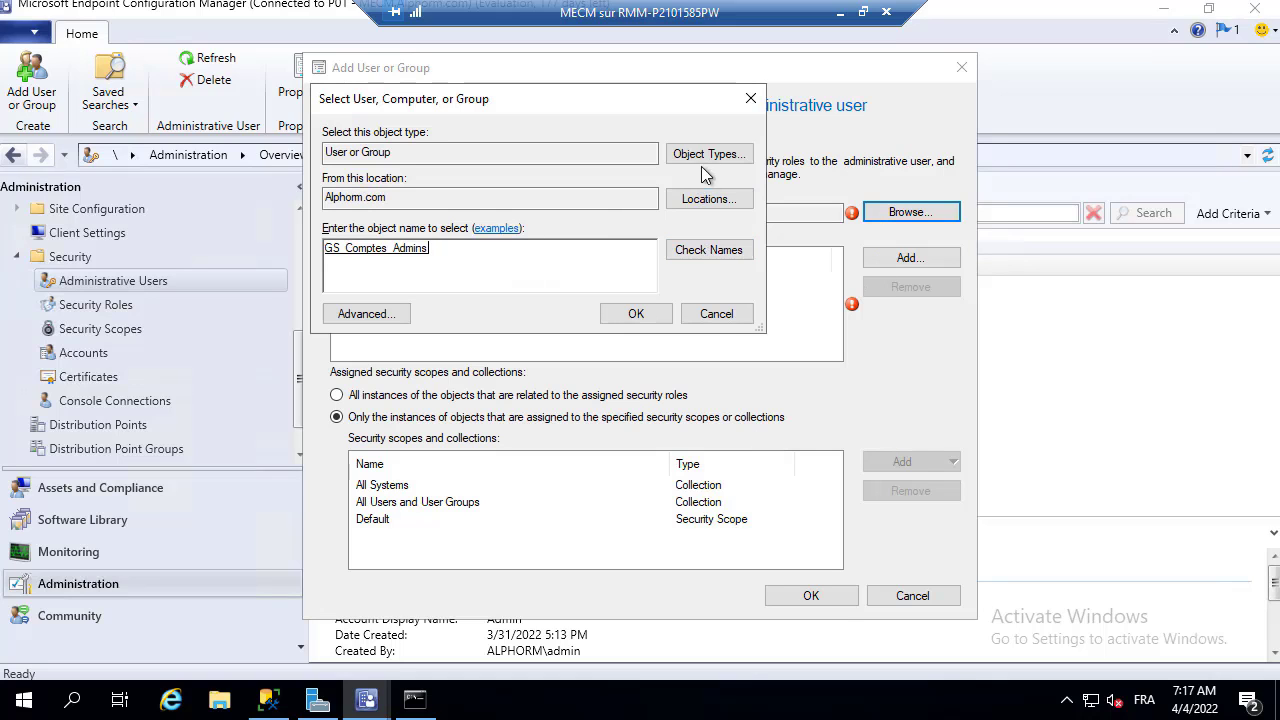
Try to select an individual user account together with GS_Comptes_Admins, and remove the extra name from the selection.
{"action": "type", "text": "hamza"}
{"action": "left_click", "coordinate": [730, 250]}
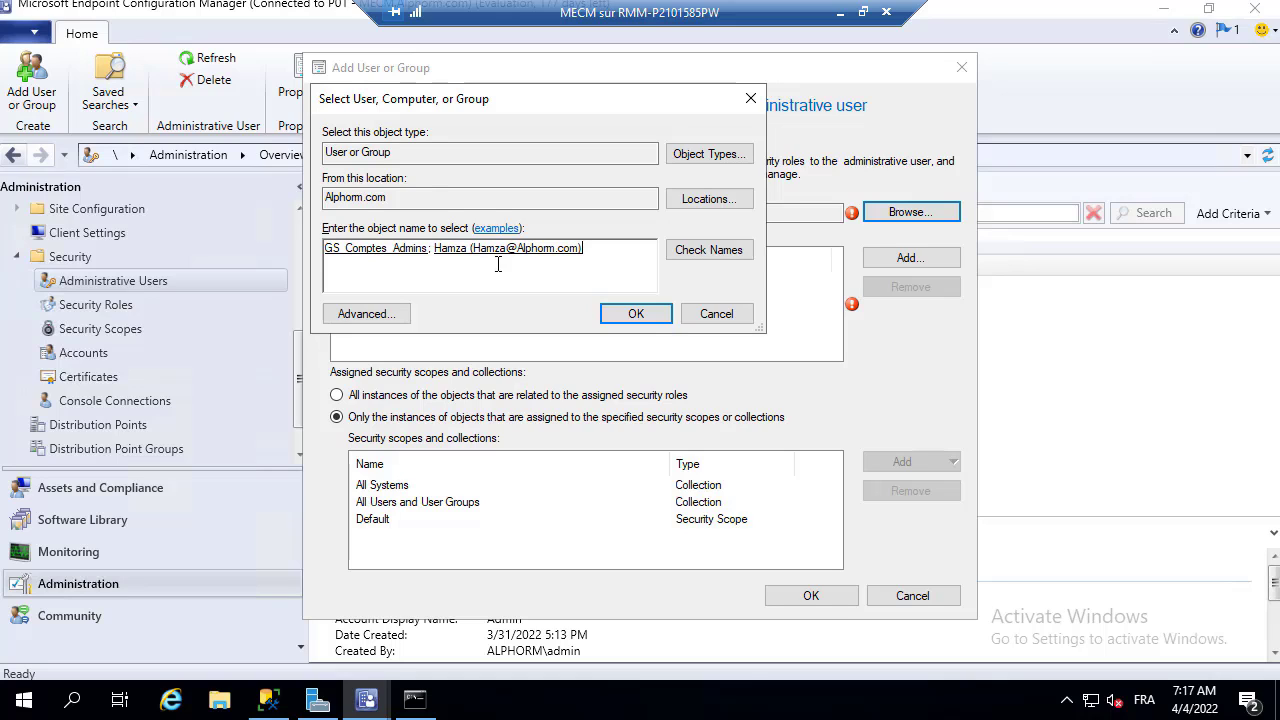
{"action": "left_click", "coordinate": [636, 314]}
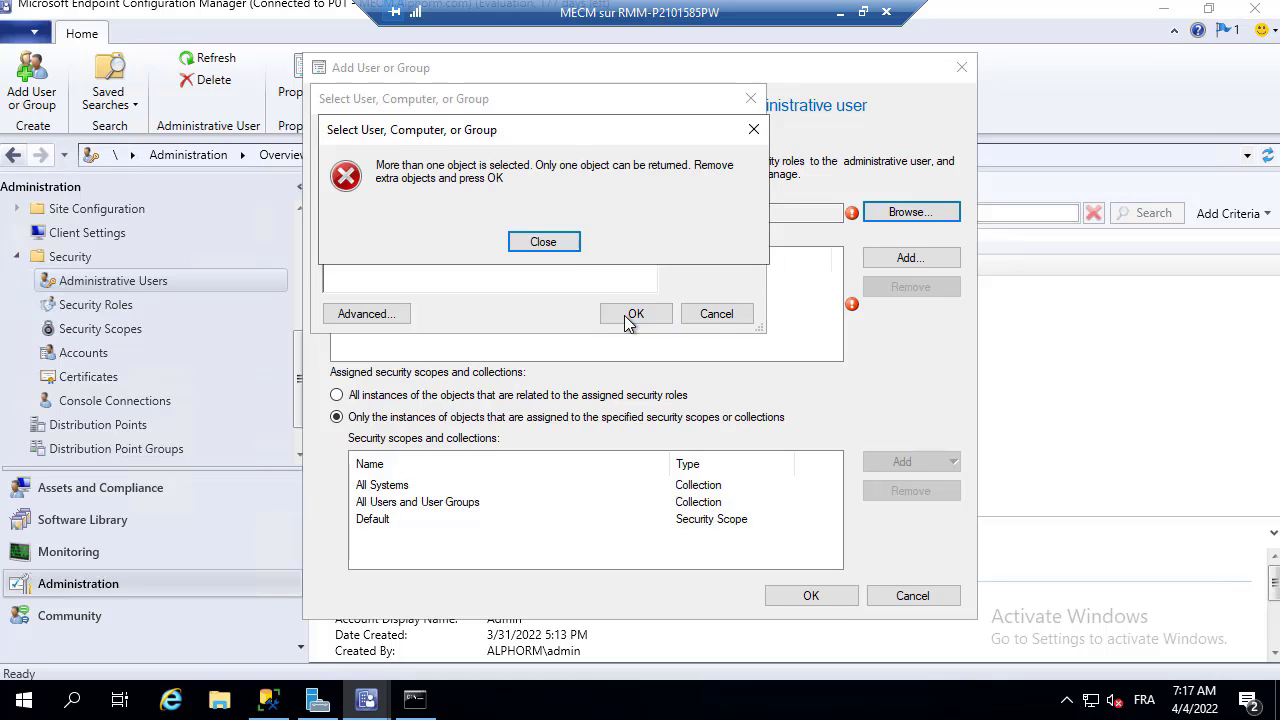
{"action": "left_click", "coordinate": [545, 243]}
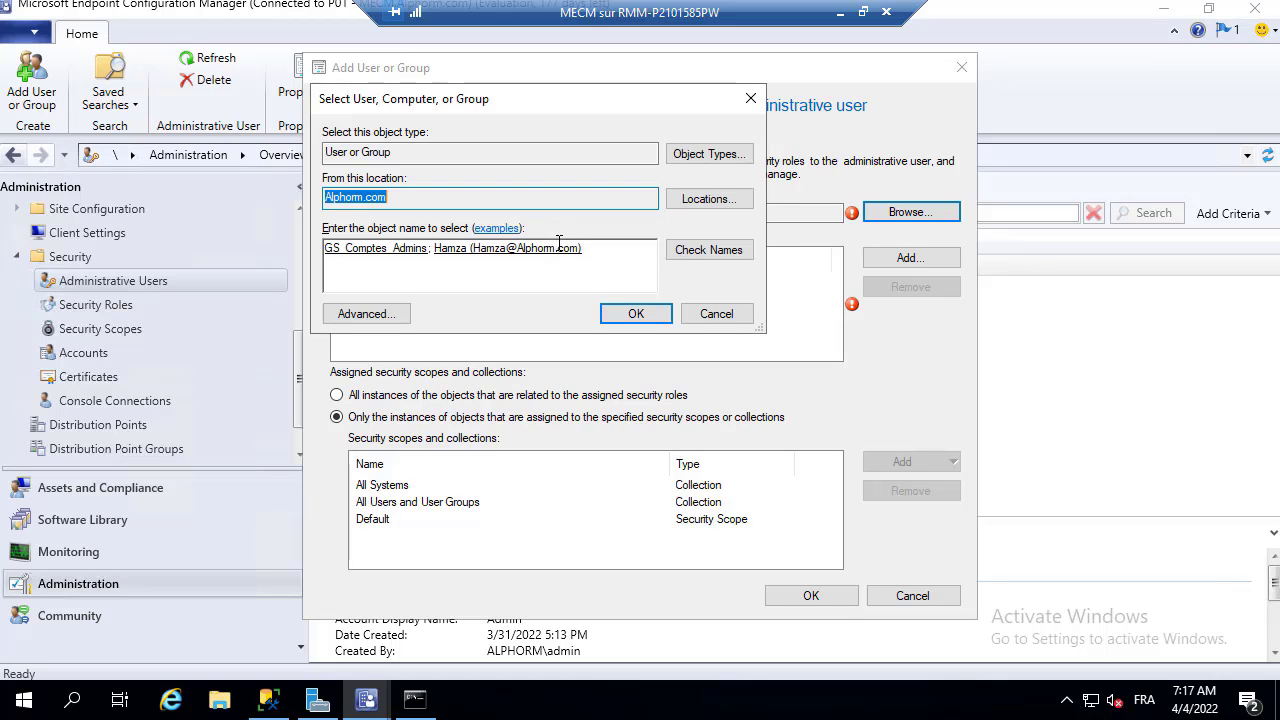
{"action": "left_click", "coordinate": [600, 253]}
{"action": "key", "text": "BackSpace"}
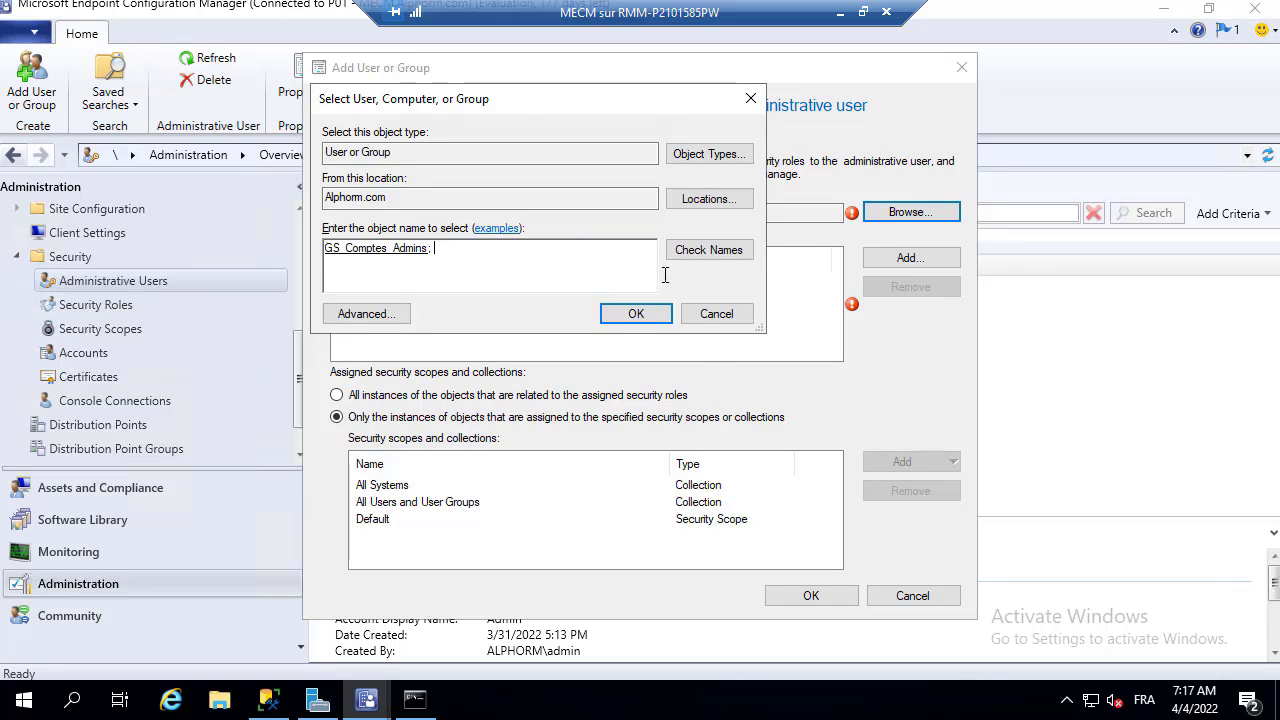
Add GS_Comptes_Admins as an administrative user with the Full Administrator security role, and widen the Account Name column of the list.
{"action": "left_click", "coordinate": [634, 316]}
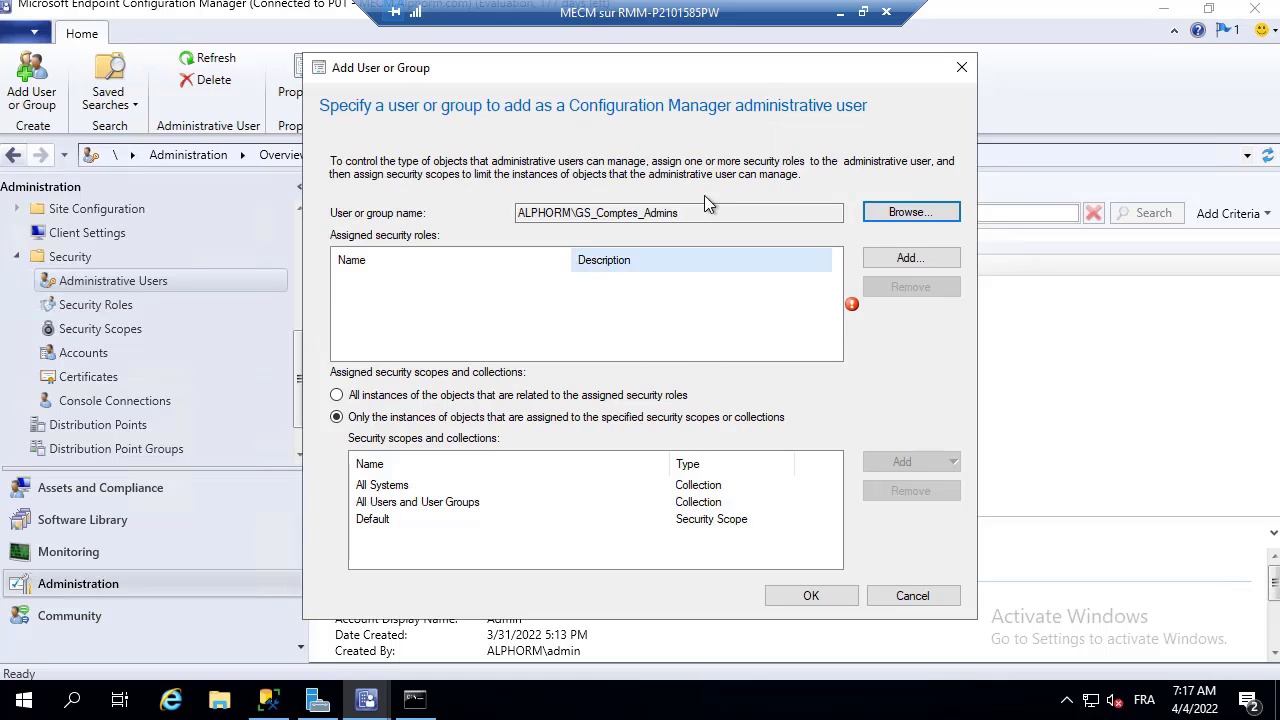
{"action": "left_click", "coordinate": [897, 262]}
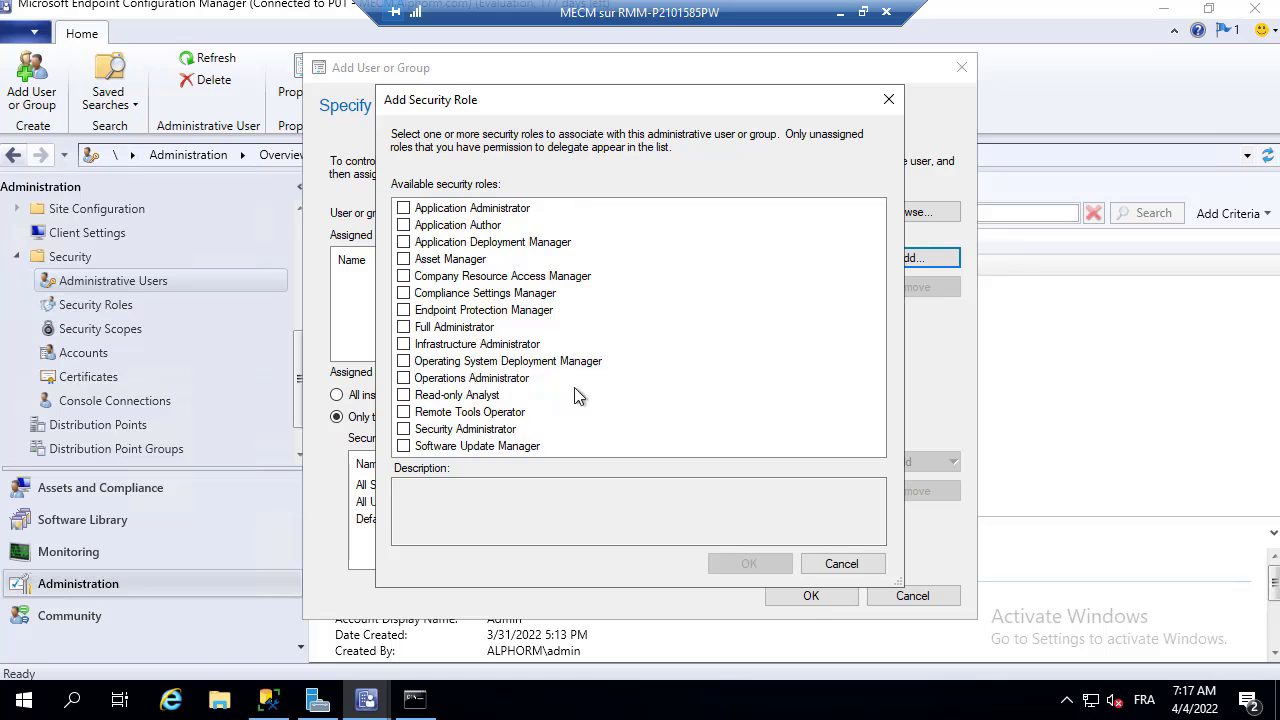
{"action": "left_click", "coordinate": [403, 327]}
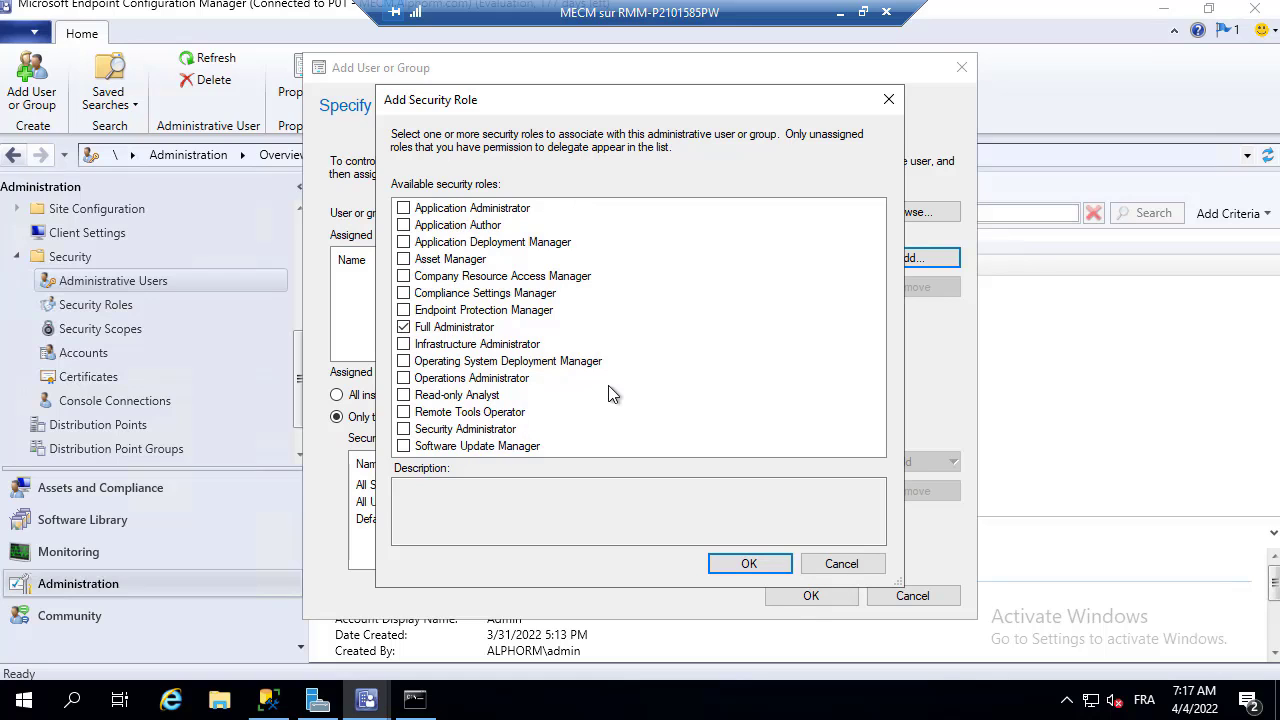
{"action": "left_click", "coordinate": [748, 564]}
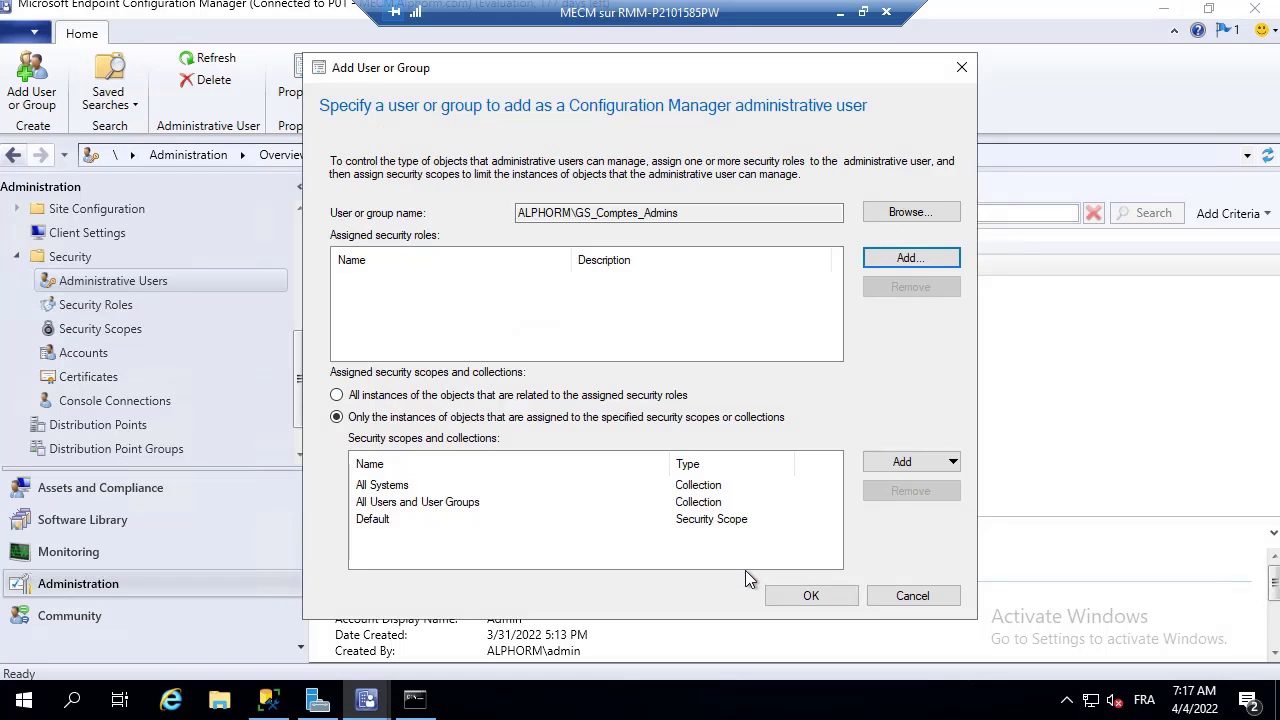
{"action": "left_click", "coordinate": [812, 595]}
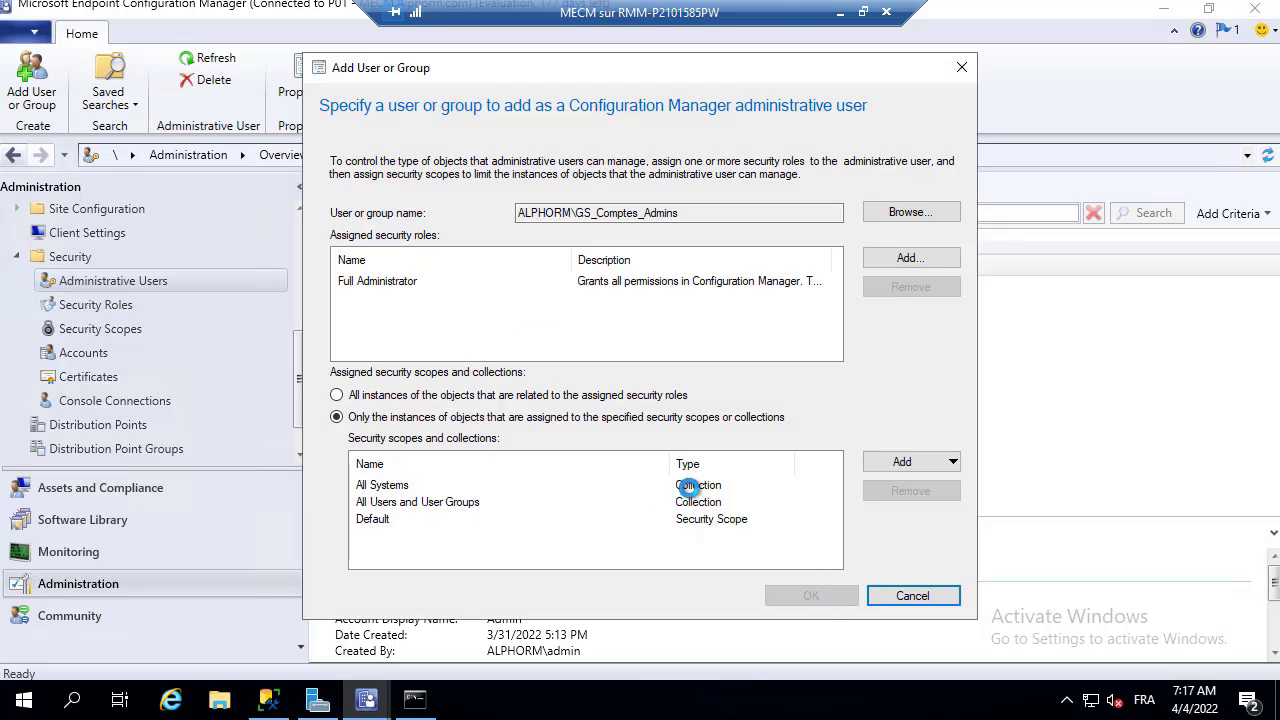
{"action": "left_click_drag", "start_coordinate": [490, 241], "coordinate": [592, 243]}
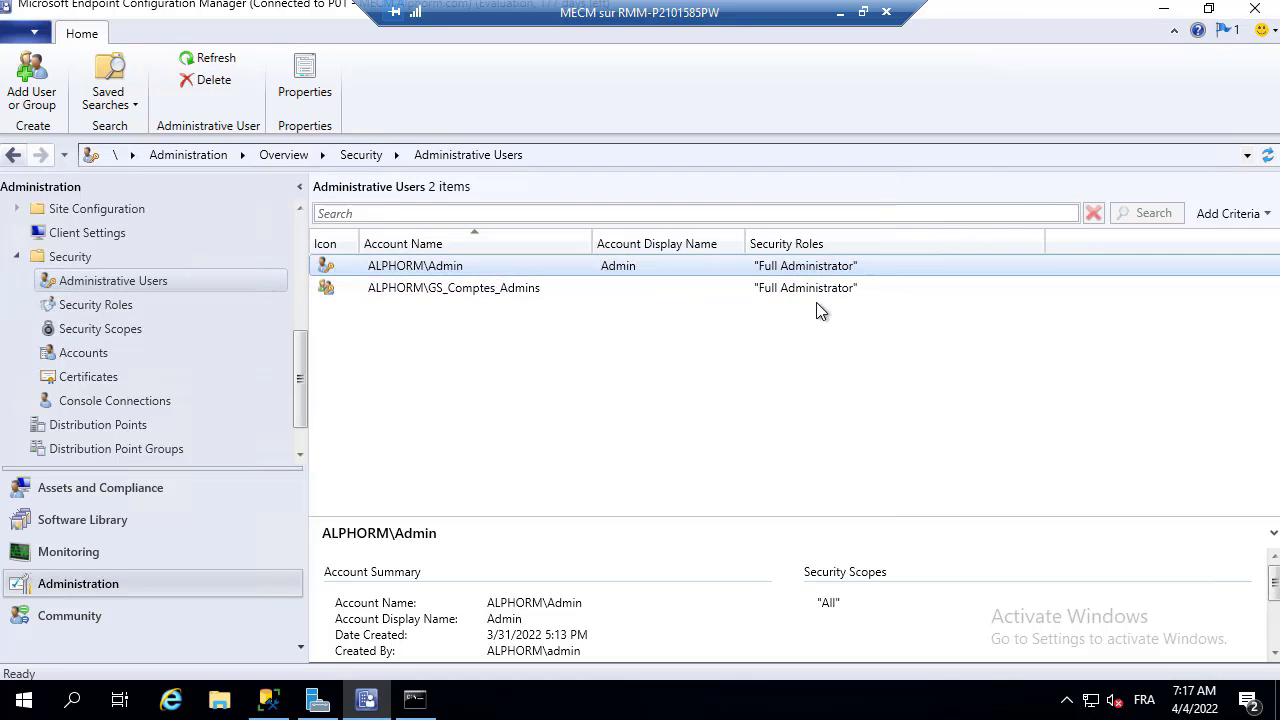
Start adding another administrative user and choose the individual user account from the Alphorm.com directory by its name.
{"action": "right_click", "coordinate": [120, 281]}
{"action": "left_click", "coordinate": [200, 296]}
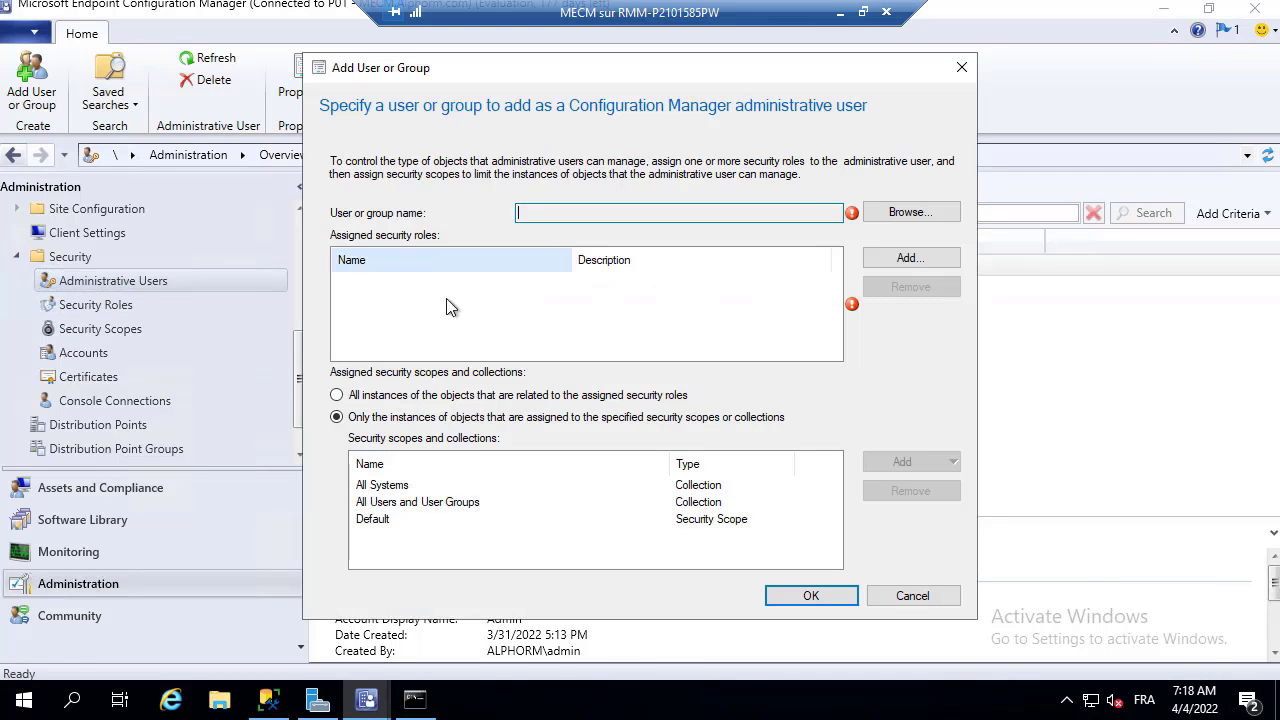
{"action": "left_click", "coordinate": [905, 212]}
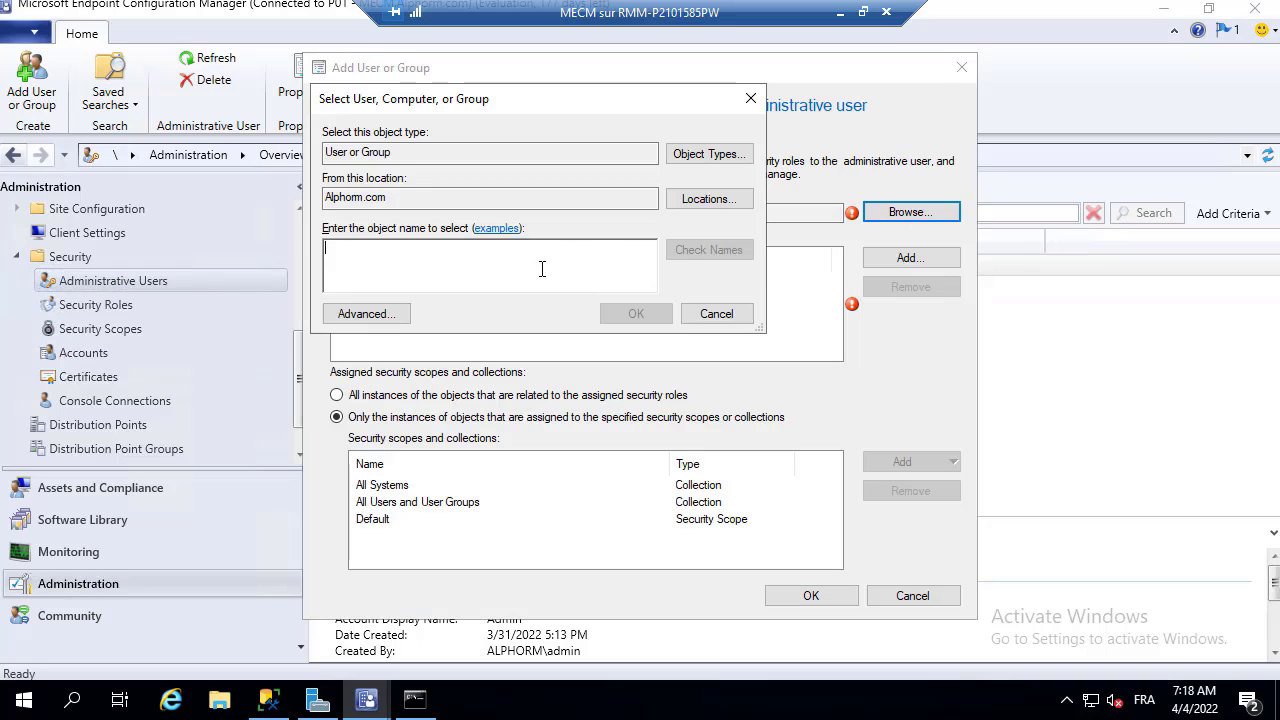
{"action": "type", "text": "hamza"}
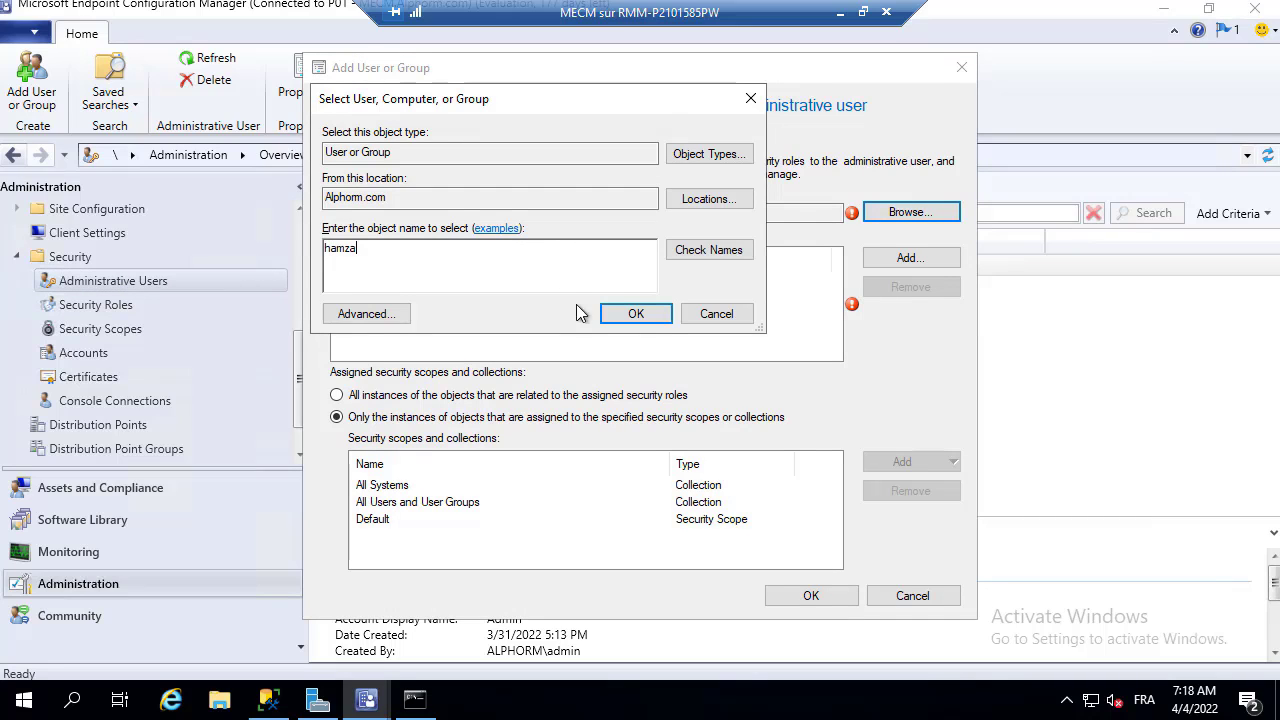
{"action": "key", "text": "Tab"}
{"action": "key", "text": "Return"}
{"action": "left_click", "coordinate": [648, 314]}
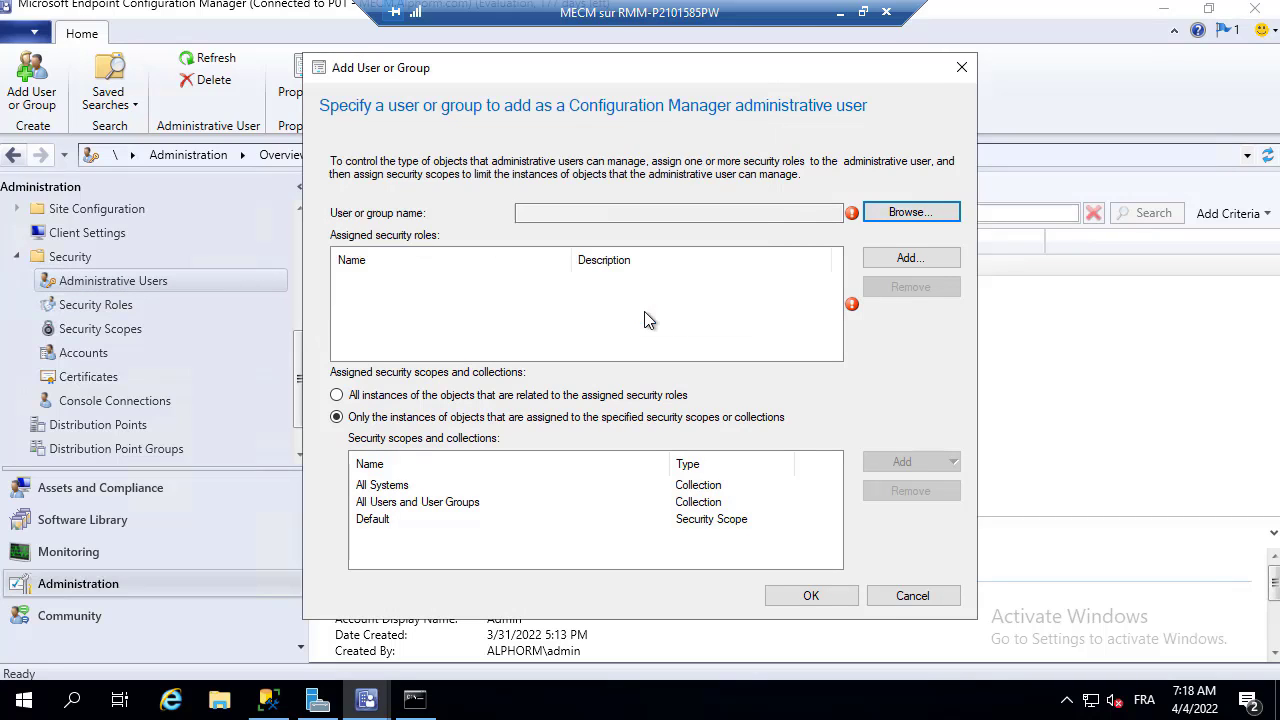
Assign the Full Administrator security role to the chosen user account and save the new administrative user.
{"action": "left_click", "coordinate": [935, 258]}
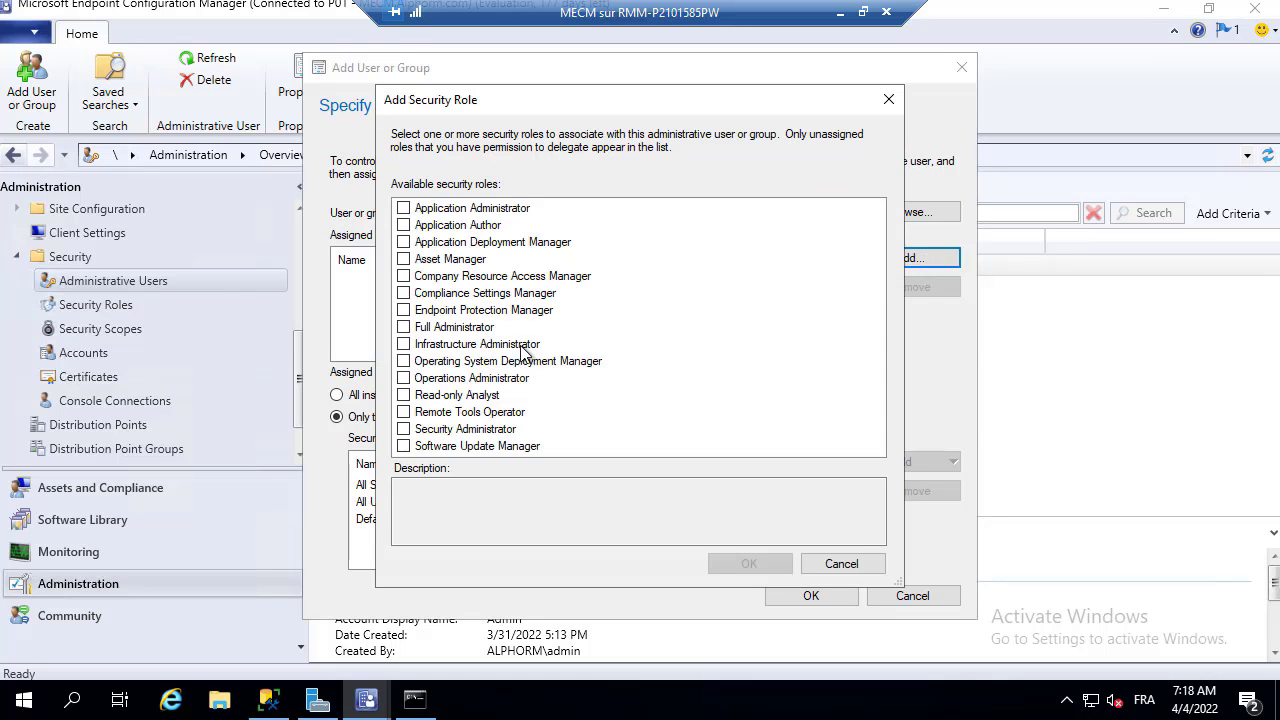
{"action": "left_click", "coordinate": [404, 327]}
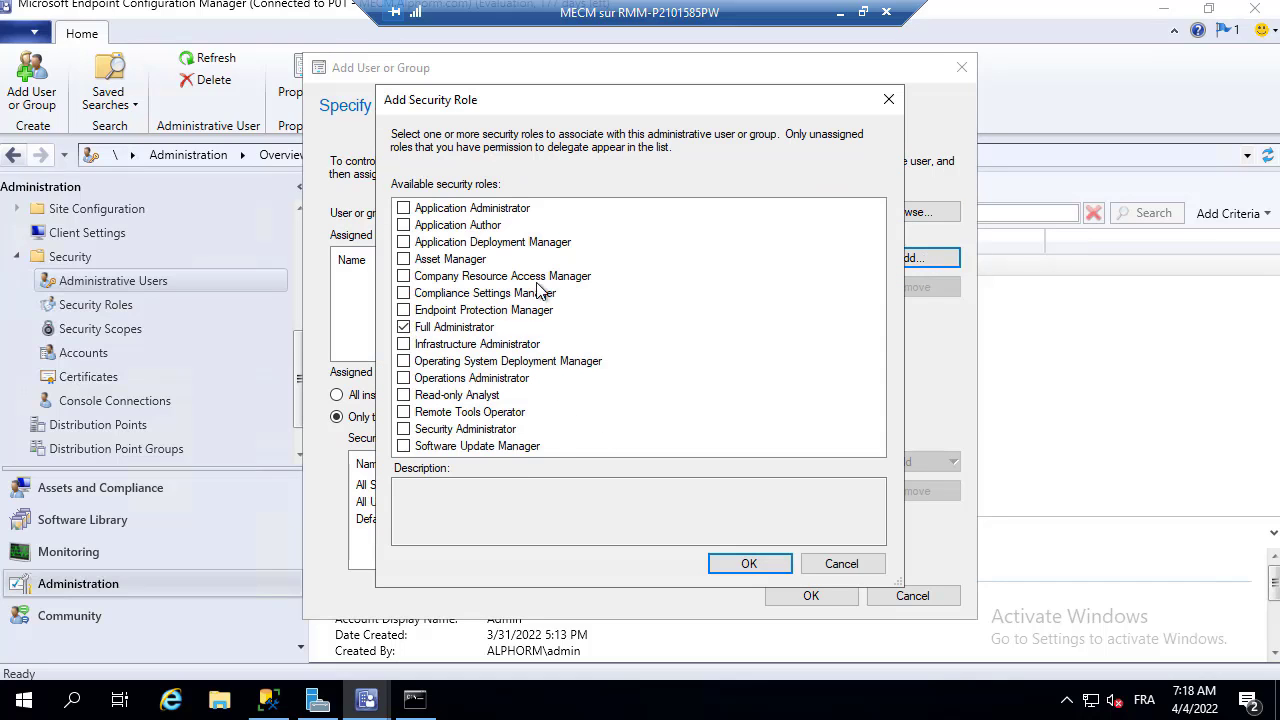
{"action": "left_click", "coordinate": [749, 563]}
{"action": "left_click", "coordinate": [811, 598]}
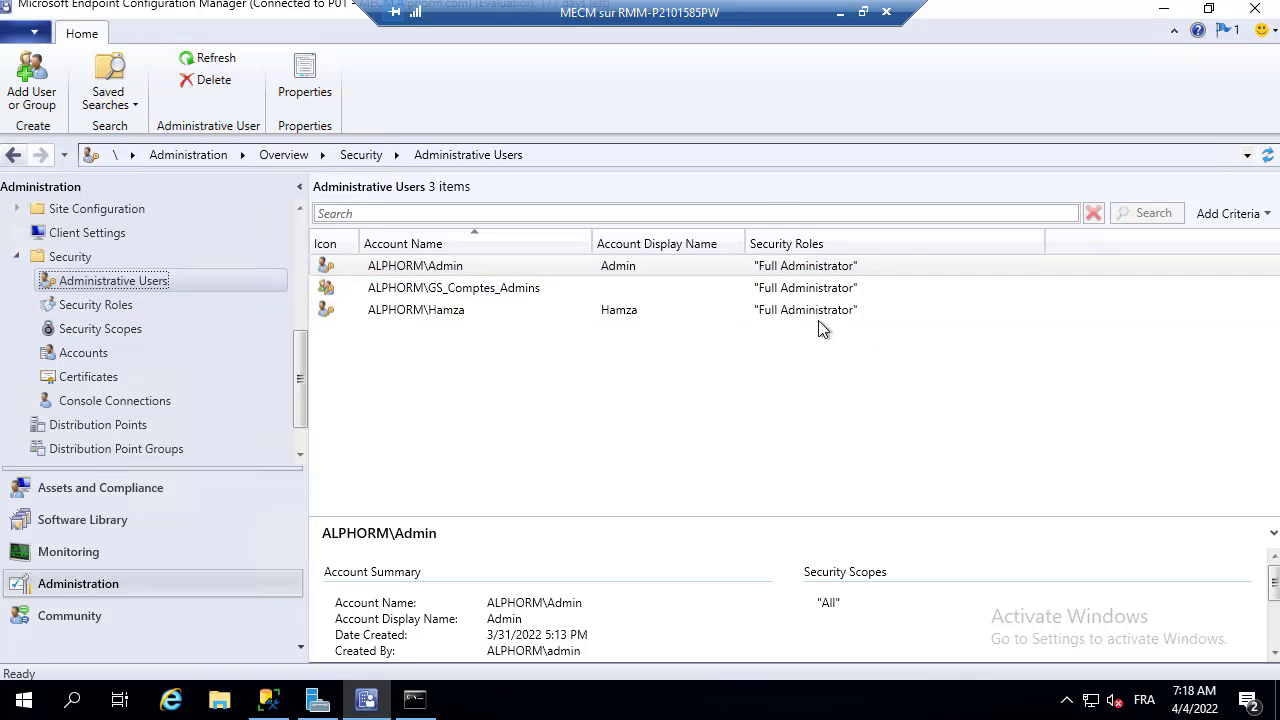
Review the built-in security roles and the security scopes, including the details of the Full Administrator role.
{"action": "left_click", "coordinate": [114, 303]}
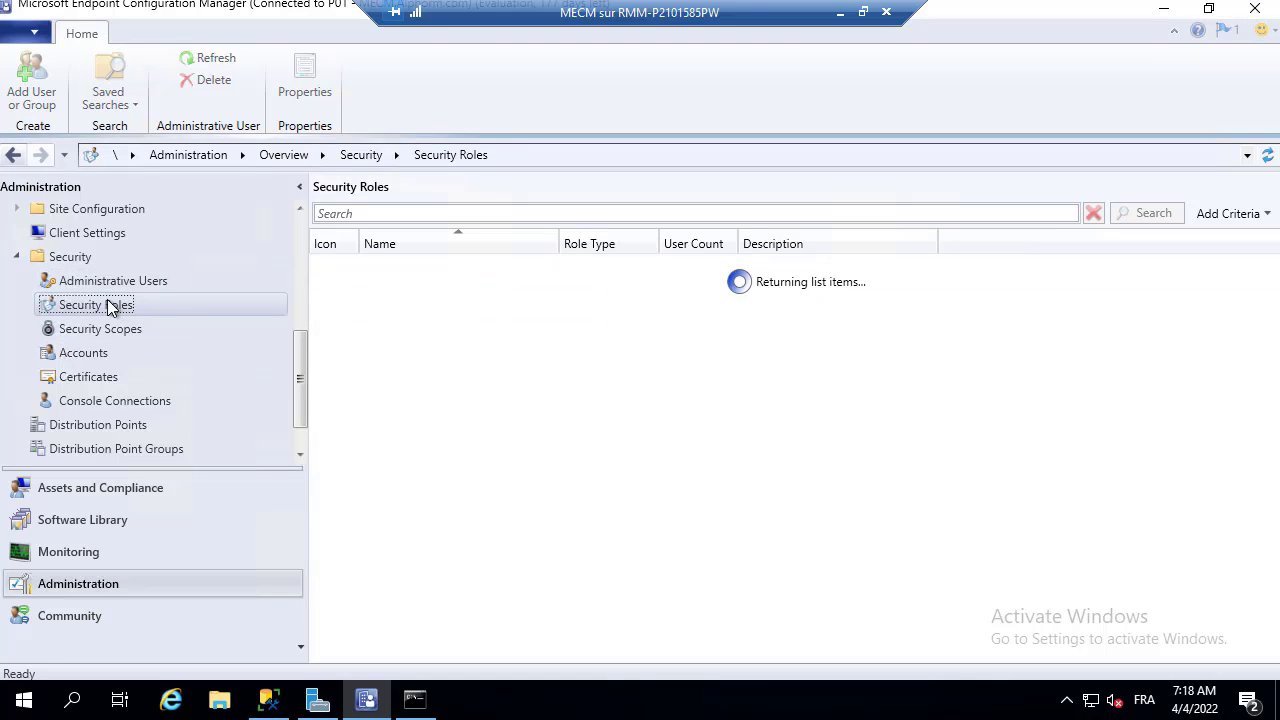
{"action": "left_click_drag", "start_coordinate": [558, 243], "coordinate": [760, 245]}
{"action": "scroll", "coordinate": [542, 430], "scroll_direction": "down", "scroll_amount": 2}
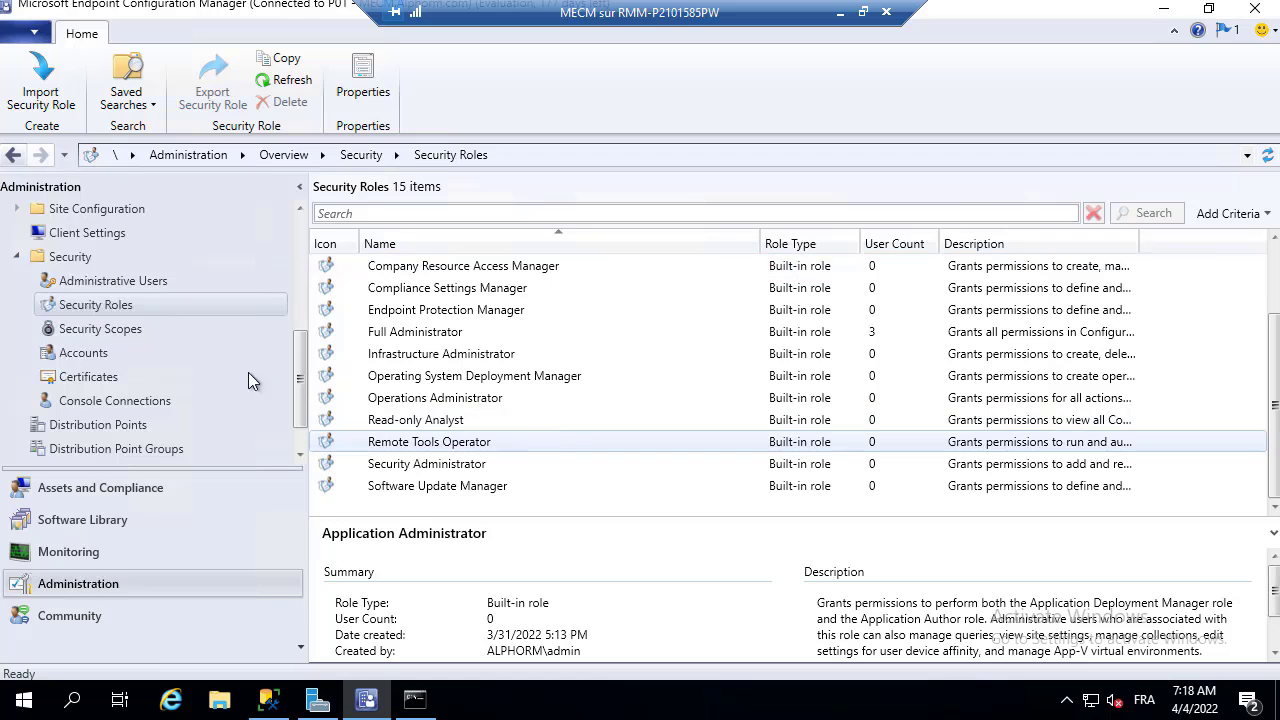
{"action": "left_click", "coordinate": [121, 333]}
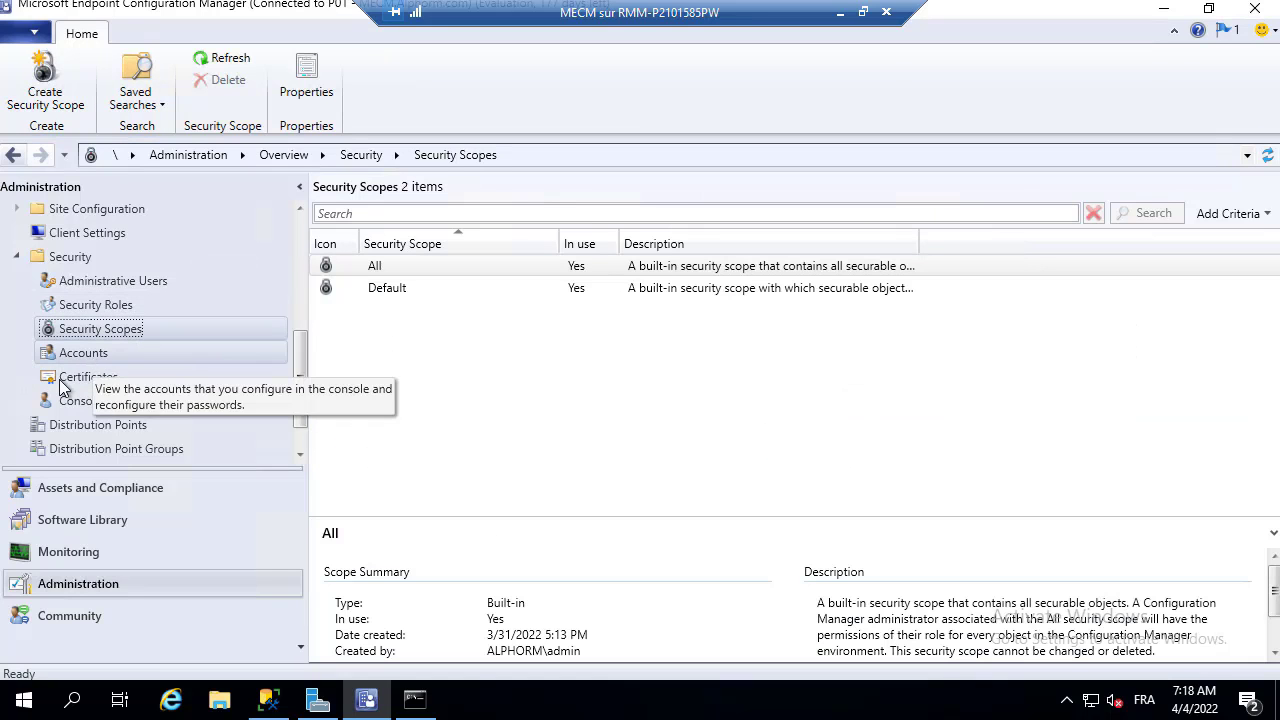
{"action": "left_click", "coordinate": [105, 306]}
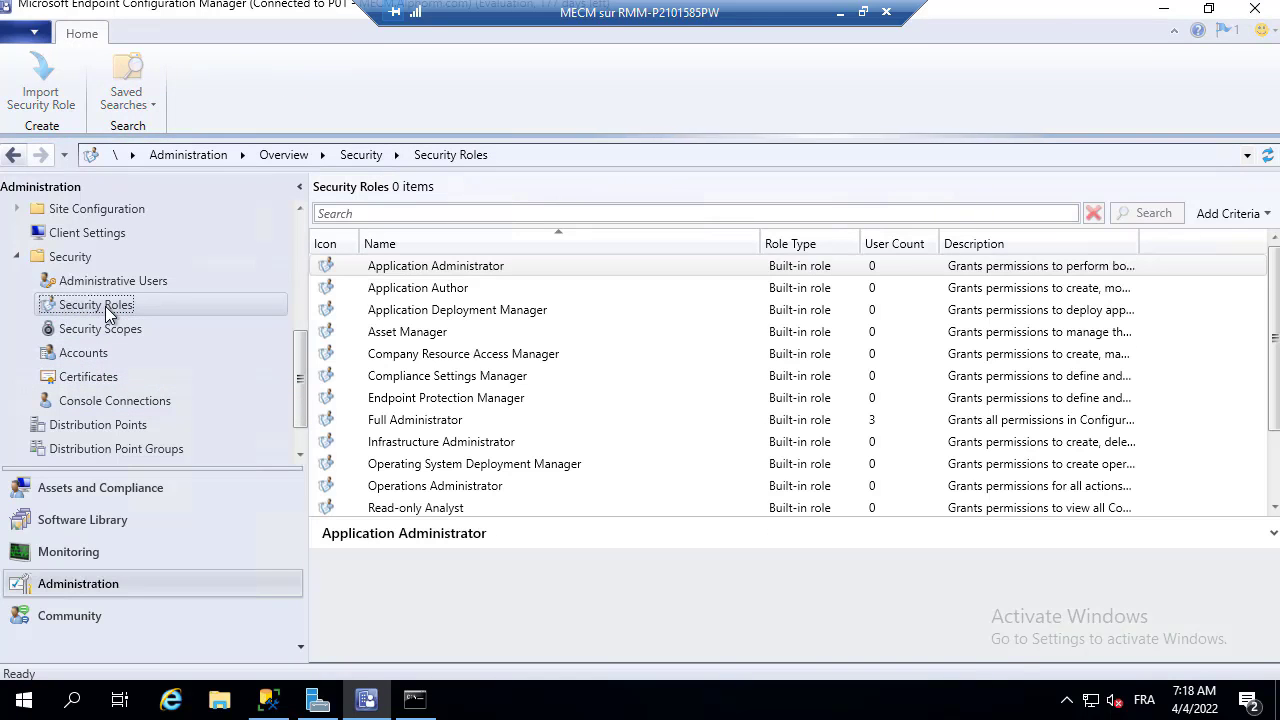
{"action": "left_click", "coordinate": [425, 421]}
{"action": "scroll", "coordinate": [532, 510], "scroll_direction": "down", "scroll_amount": 2}
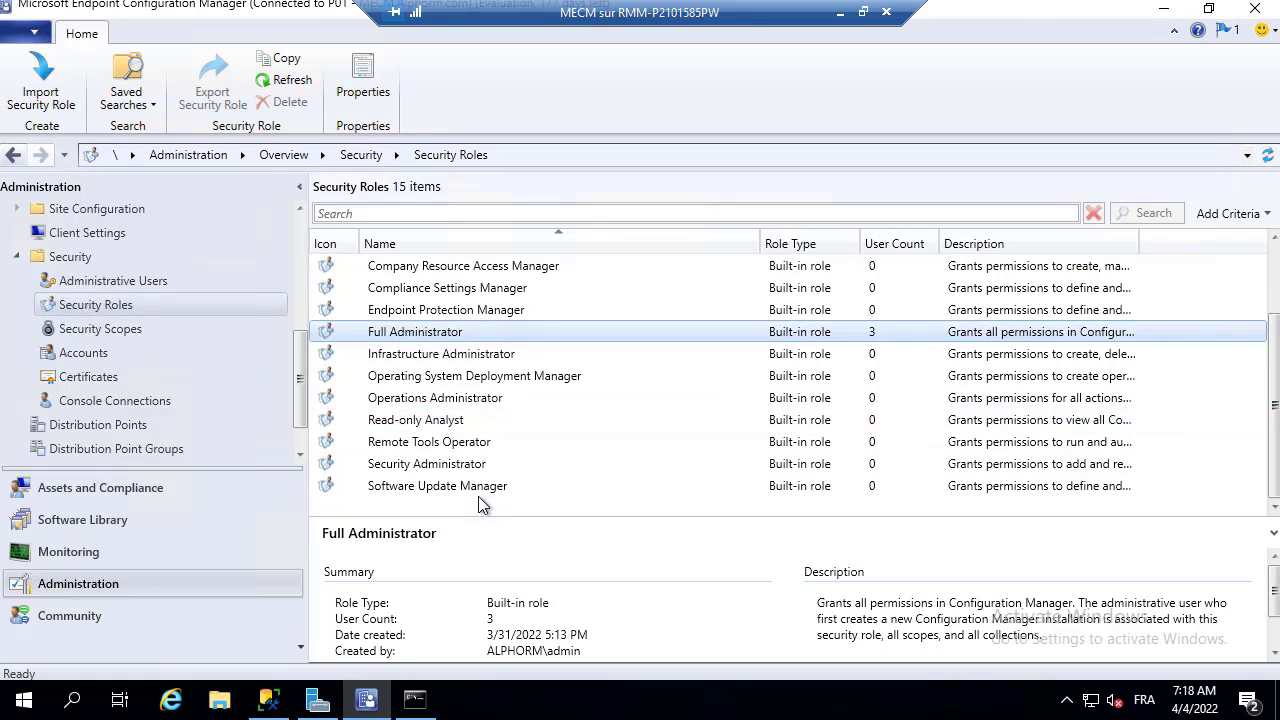
Start a customized copy of the Read-only Analyst security role and name it MECM_Alphorm_Techniciens.
{"action": "left_click", "coordinate": [422, 422]}
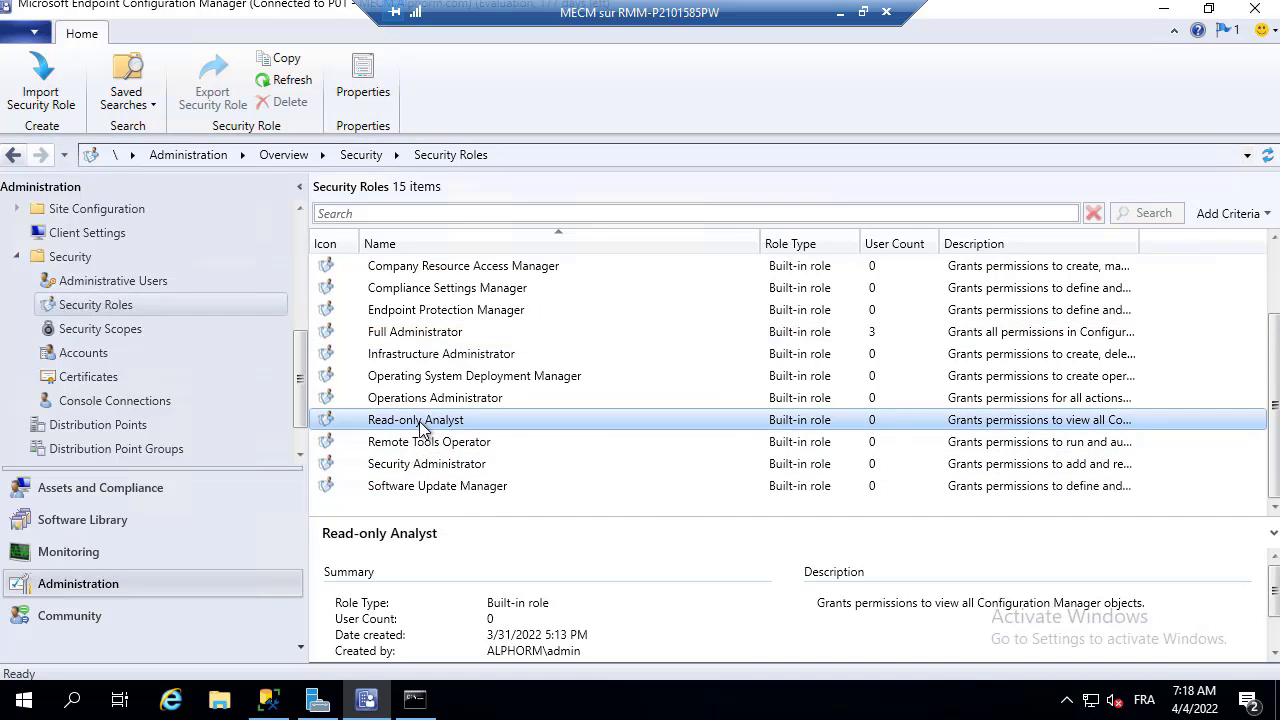
{"action": "right_click", "coordinate": [422, 428]}
{"action": "left_click", "coordinate": [484, 464]}
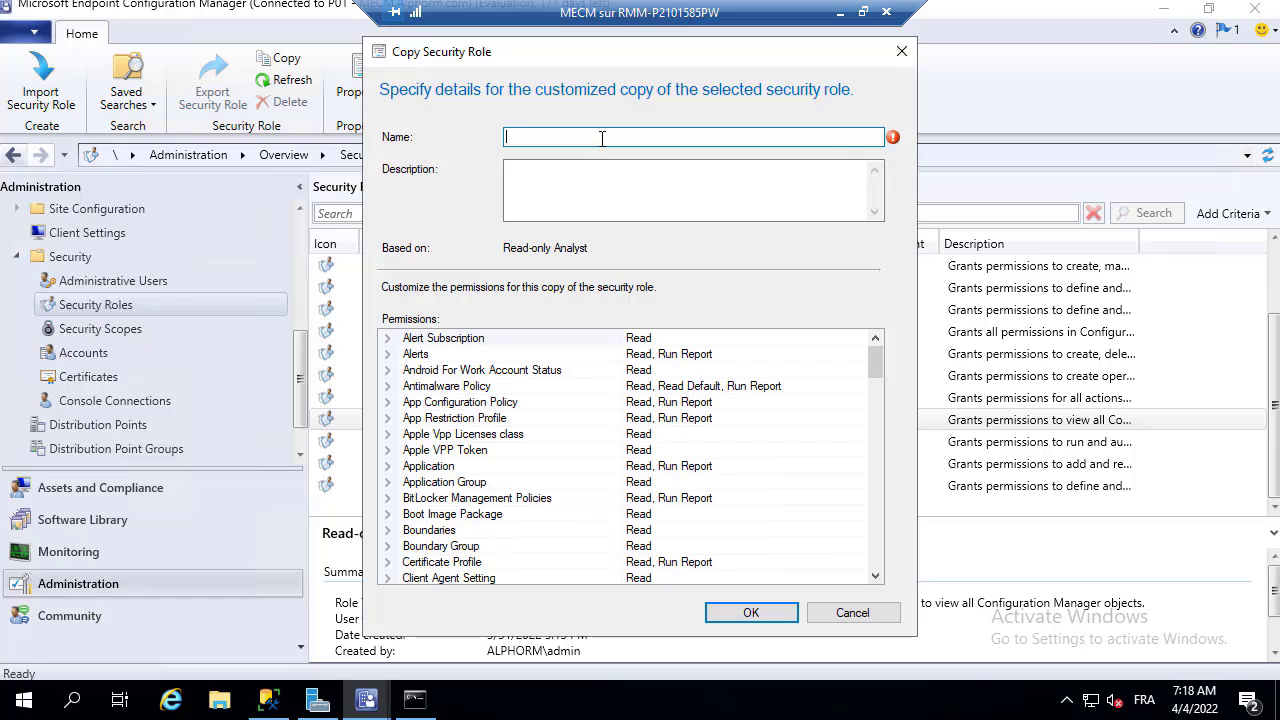
{"action": "type", "text": "S"}
{"action": "key", "text": "BackSpace"}
{"action": "type", "text": "MECM_Alphorn_"}
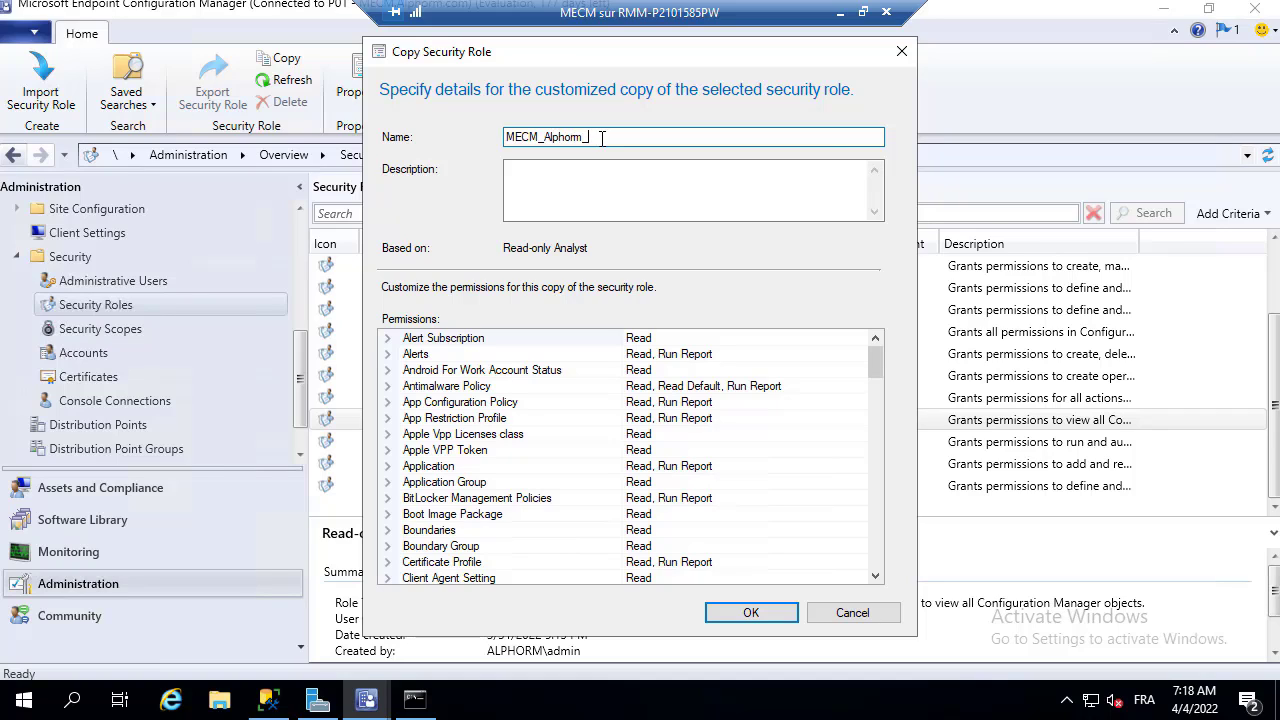
{"action": "type", "text": "hnici"}
{"action": "type", "text": "nicien"}
{"action": "double_click", "coordinate": [657, 137]}
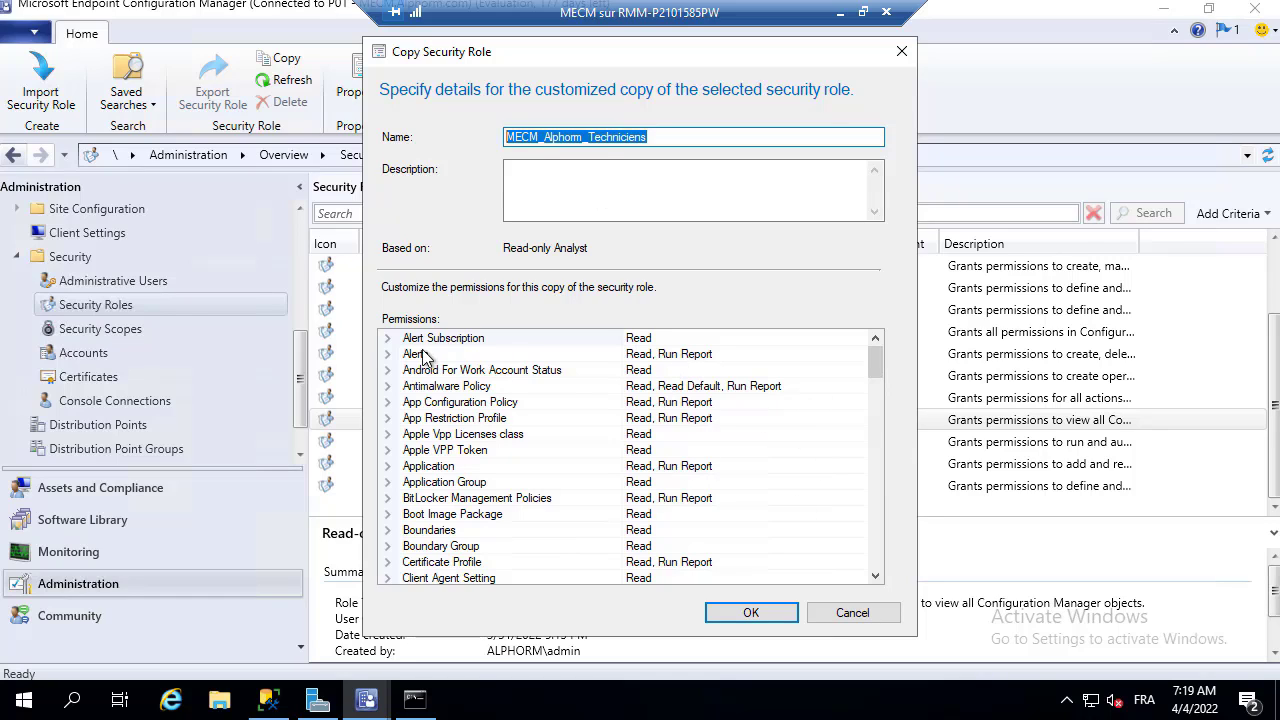
Set the Create permission under Alert Subscription to Yes for the copied role.
{"action": "left_click", "coordinate": [387, 339]}
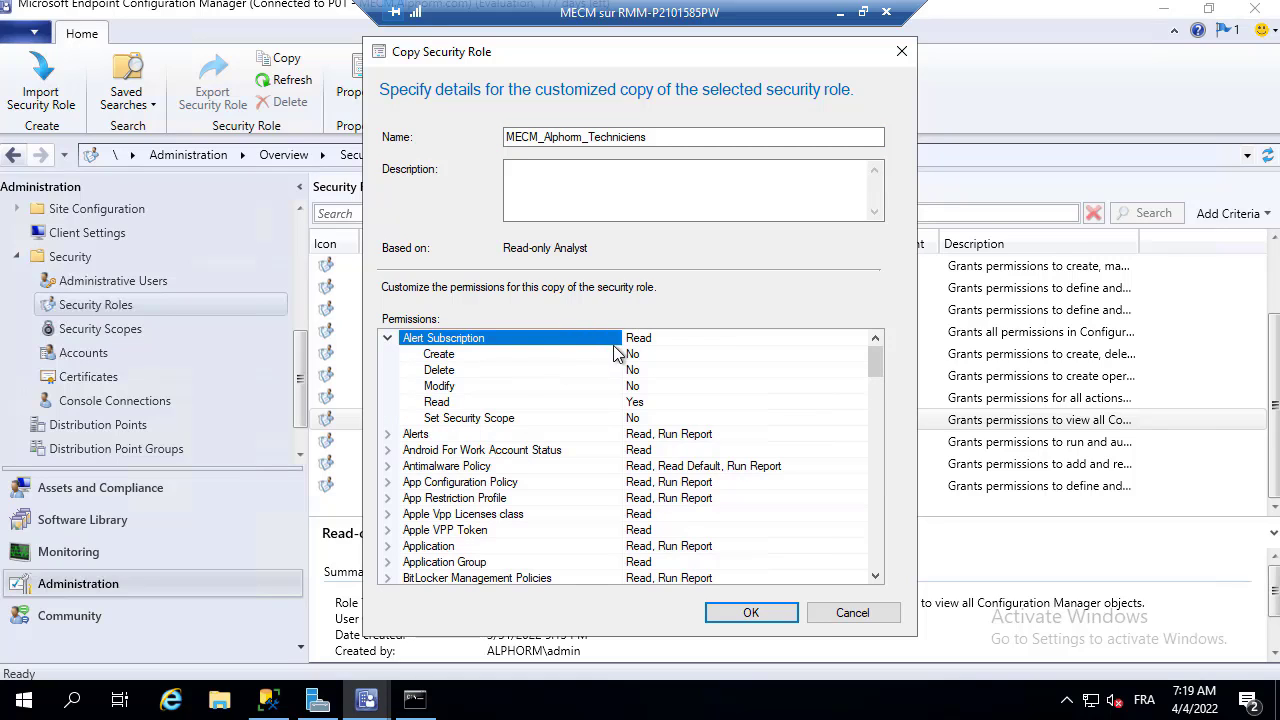
{"action": "left_click", "coordinate": [648, 355]}
{"action": "left_click", "coordinate": [857, 354]}
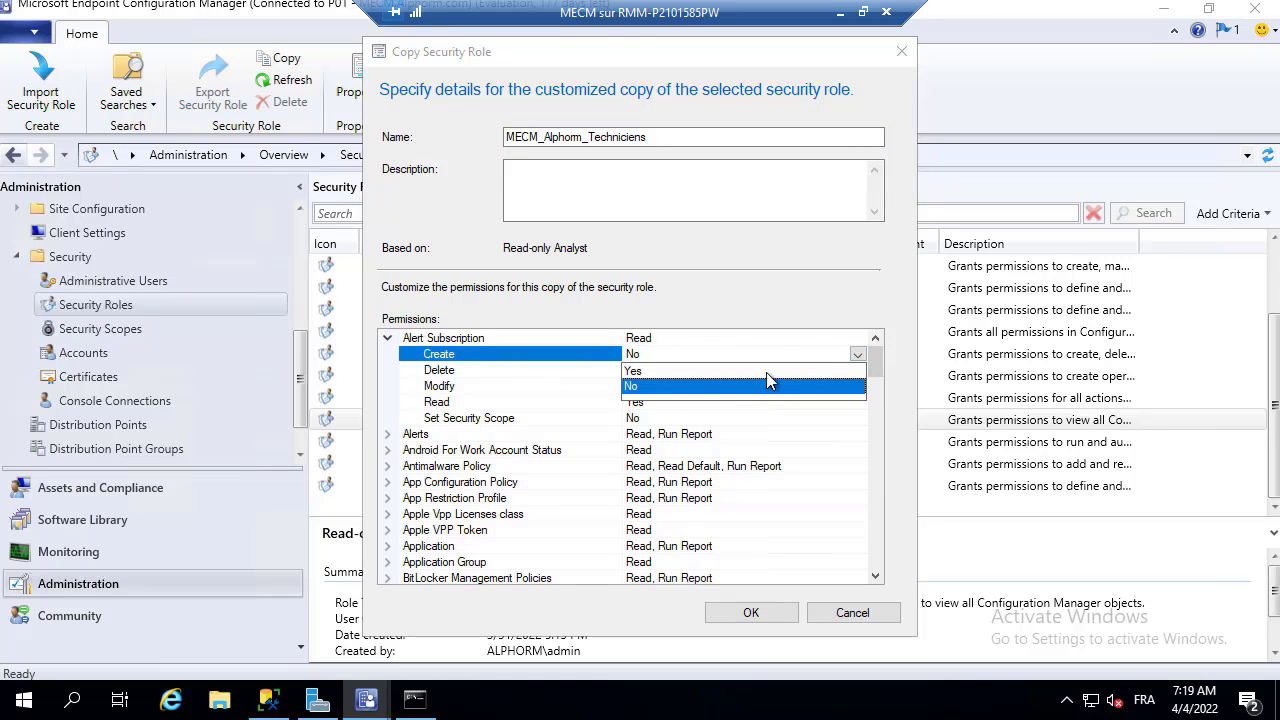
{"action": "left_click", "coordinate": [697, 371]}
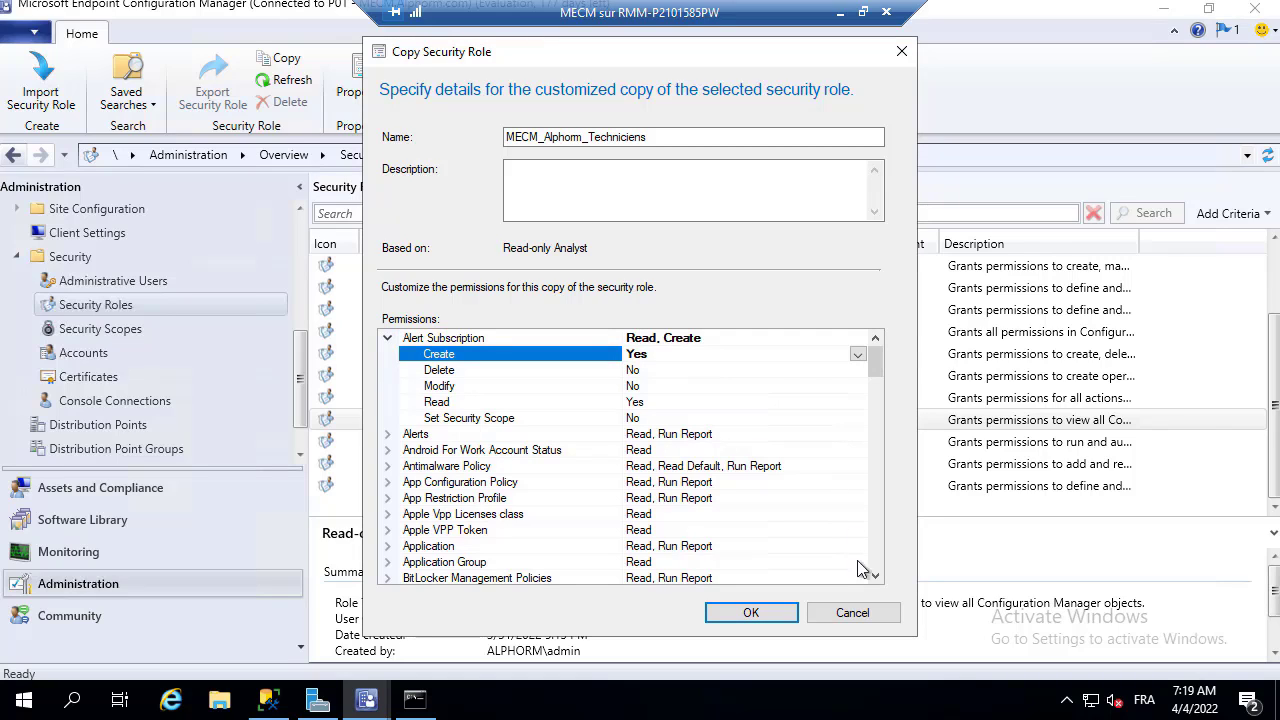
Examine the Create and Read permissions under Boundaries in the copied role.
{"action": "left_click", "coordinate": [876, 577]}
{"action": "left_click", "coordinate": [876, 577]}
{"action": "left_click", "coordinate": [876, 577]}
{"action": "left_click", "coordinate": [876, 578]}
{"action": "left_click", "coordinate": [876, 578]}
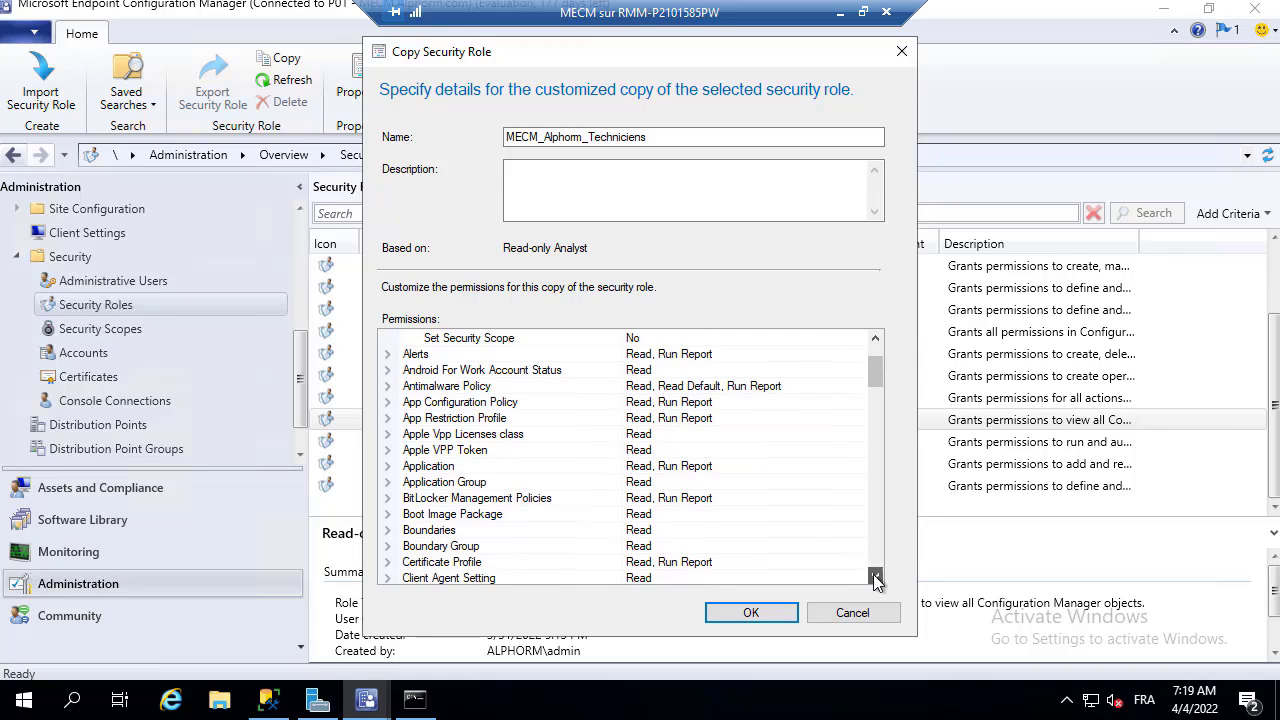
{"action": "left_click", "coordinate": [876, 578]}
{"action": "left_click", "coordinate": [876, 578]}
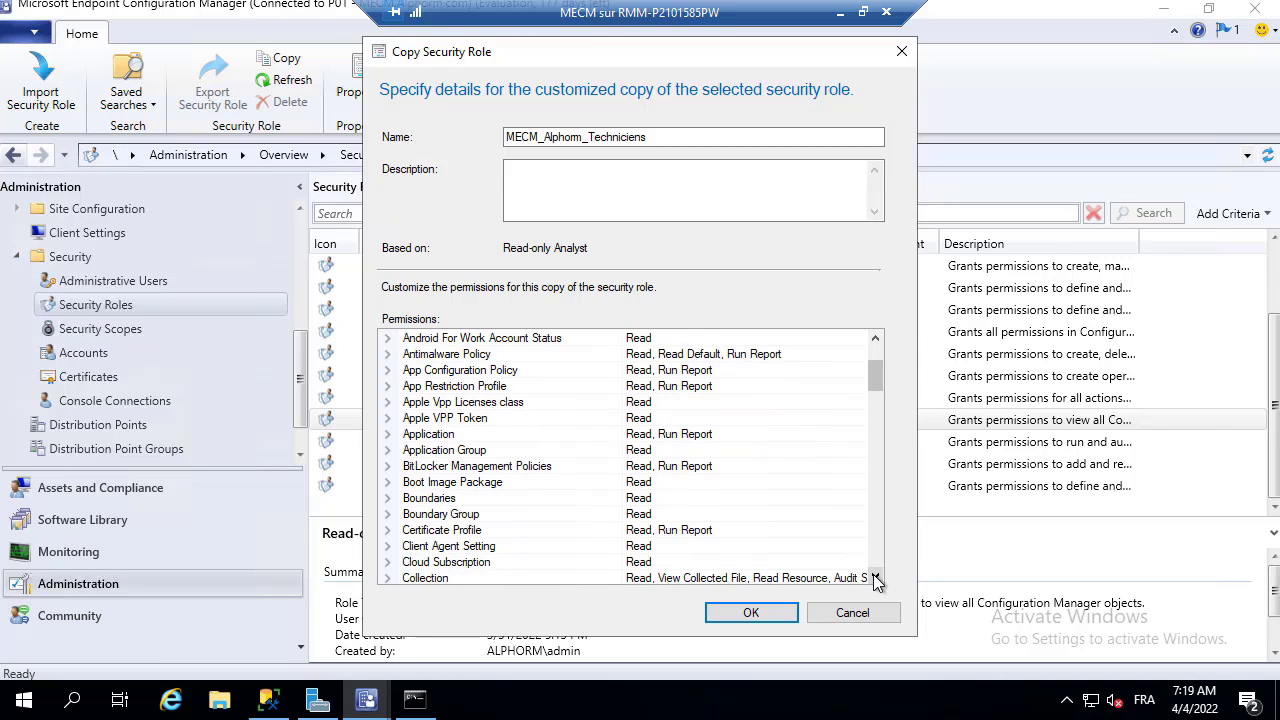
{"action": "left_click", "coordinate": [388, 498]}
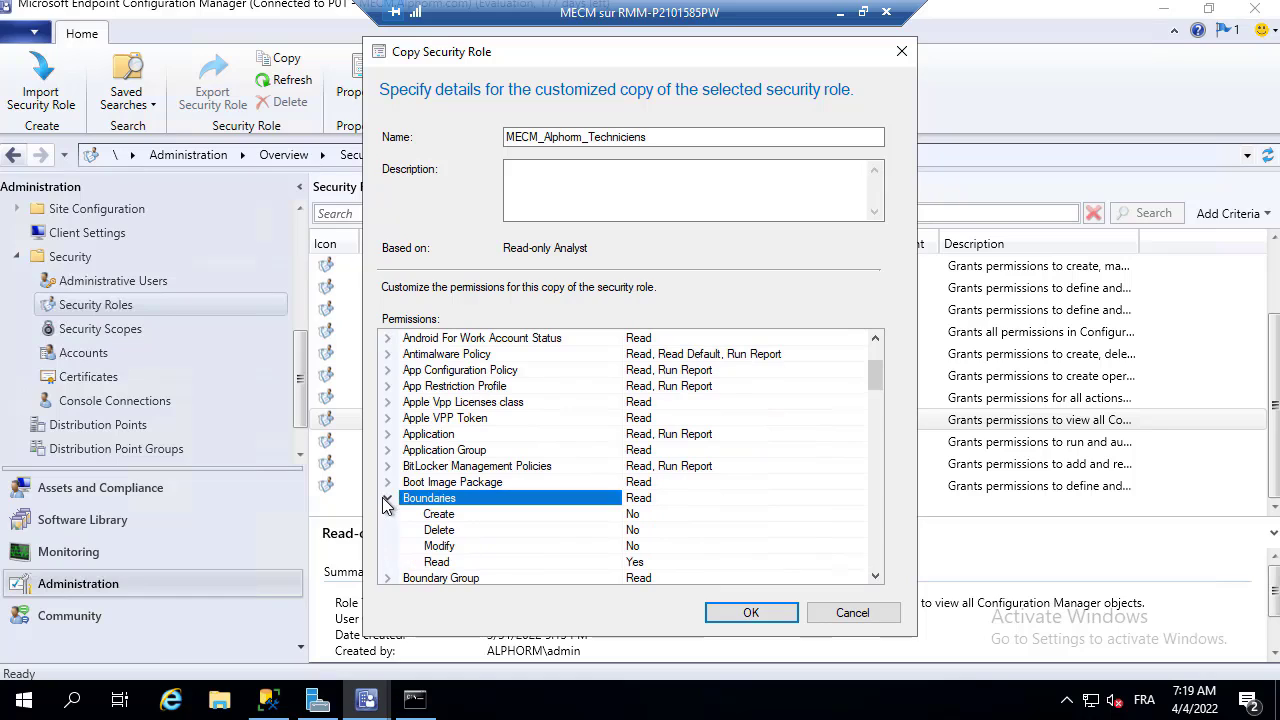
{"action": "left_click", "coordinate": [675, 512]}
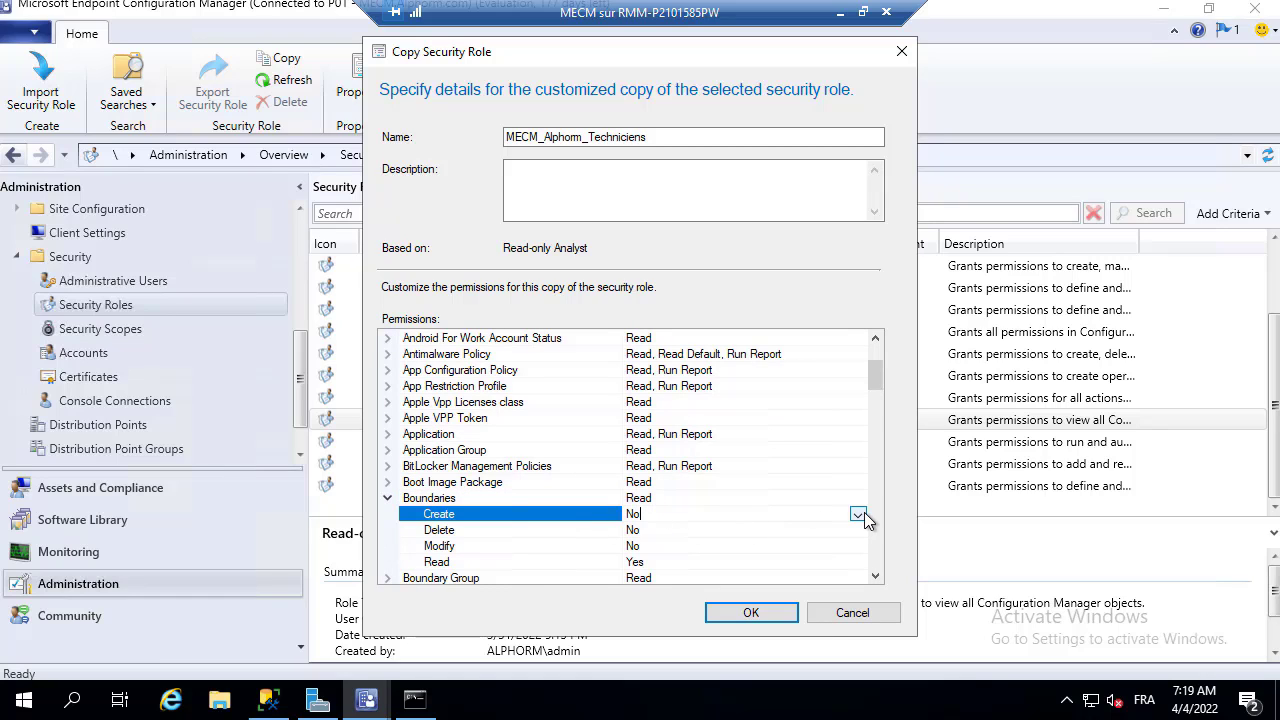
{"action": "left_click", "coordinate": [671, 563]}
Set the Create permission under Collection to Yes for the copied role.
{"action": "left_click", "coordinate": [876, 577]}
{"action": "left_click", "coordinate": [876, 577]}
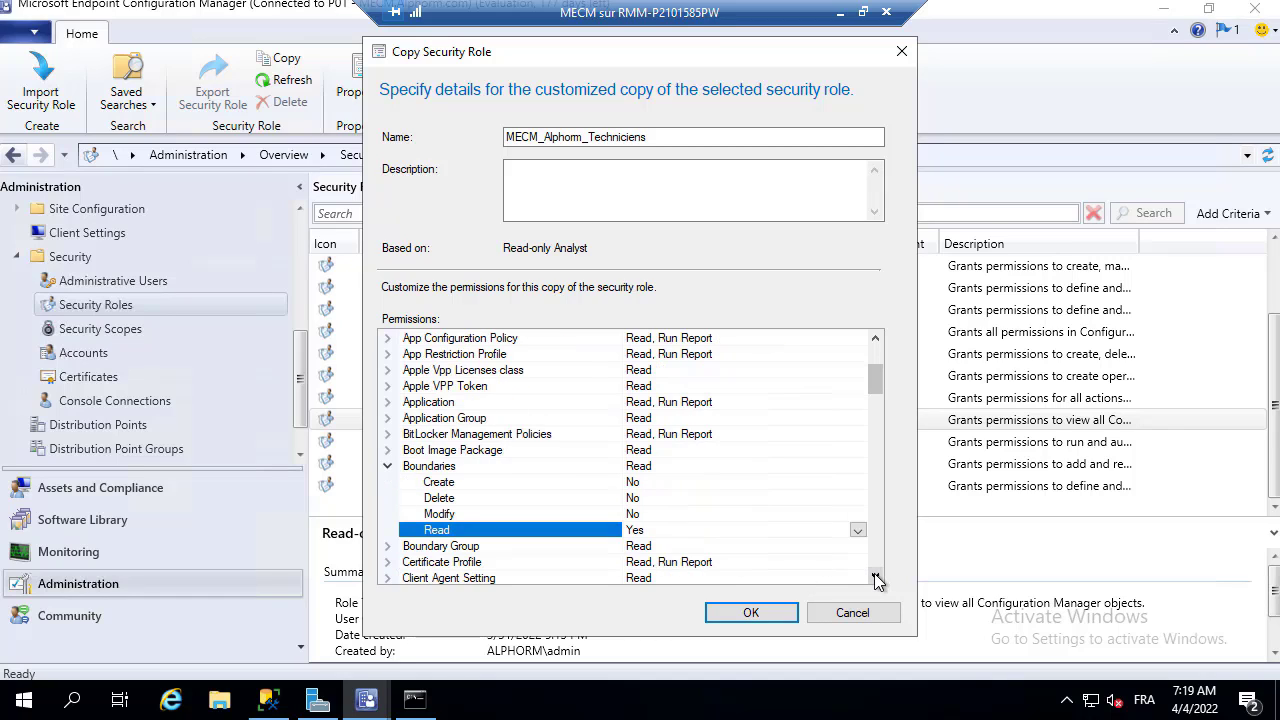
{"action": "left_click", "coordinate": [876, 578]}
{"action": "left_click", "coordinate": [876, 578]}
{"action": "left_click", "coordinate": [876, 578]}
{"action": "left_click", "coordinate": [876, 578]}
{"action": "left_click", "coordinate": [876, 578]}
{"action": "left_click", "coordinate": [876, 578]}
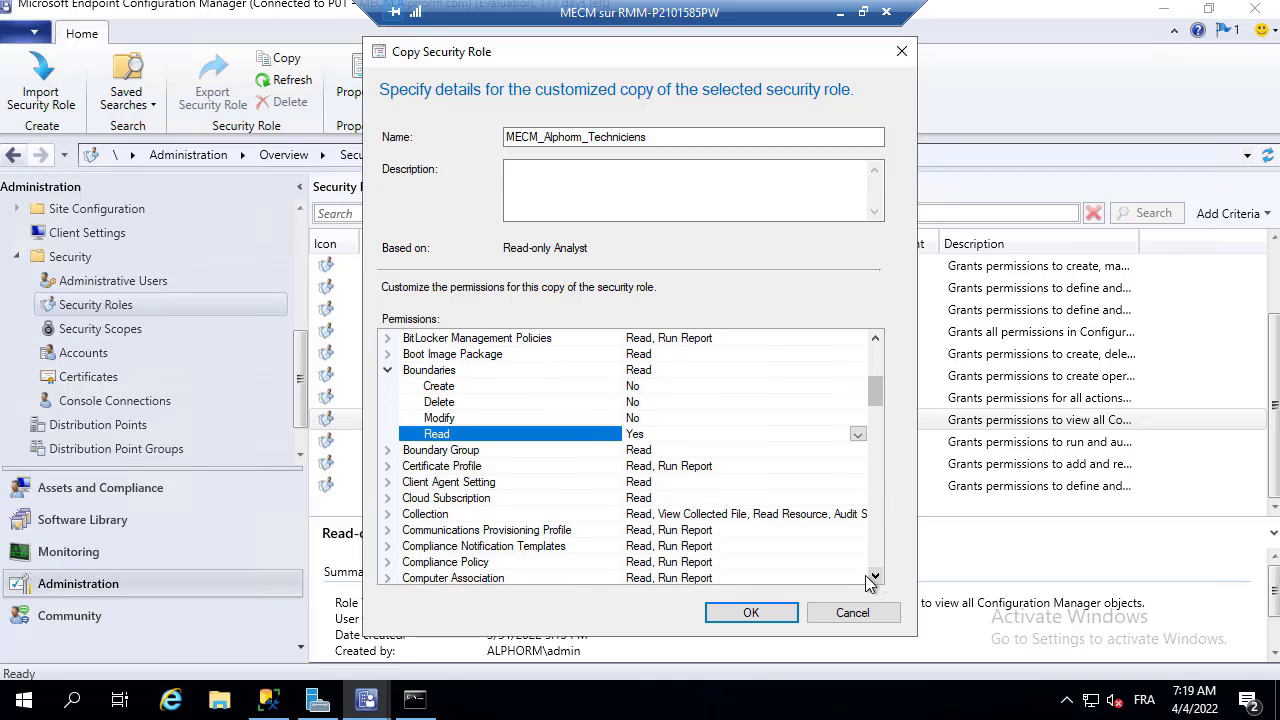
{"action": "left_click", "coordinate": [388, 515]}
{"action": "left_click", "coordinate": [388, 517]}
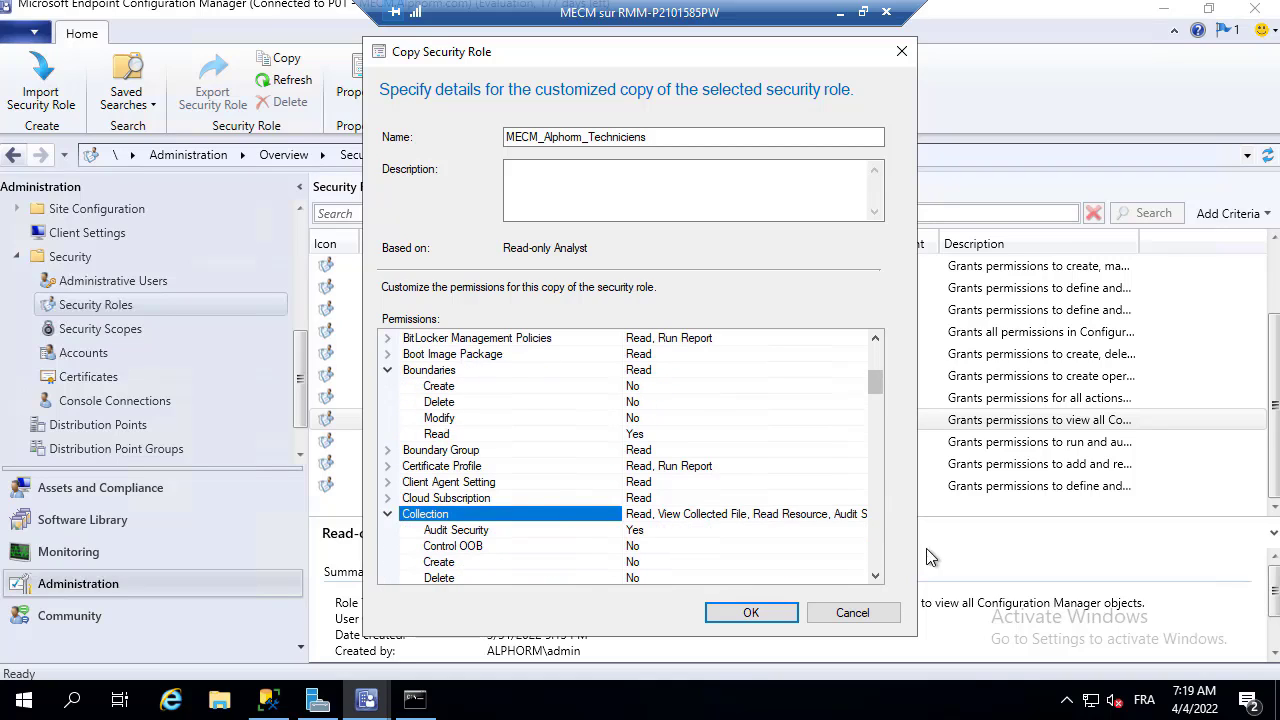
{"action": "left_click", "coordinate": [876, 577]}
{"action": "left_click", "coordinate": [876, 577]}
{"action": "left_click", "coordinate": [876, 577]}
{"action": "left_click", "coordinate": [876, 577]}
{"action": "left_click", "coordinate": [876, 577]}
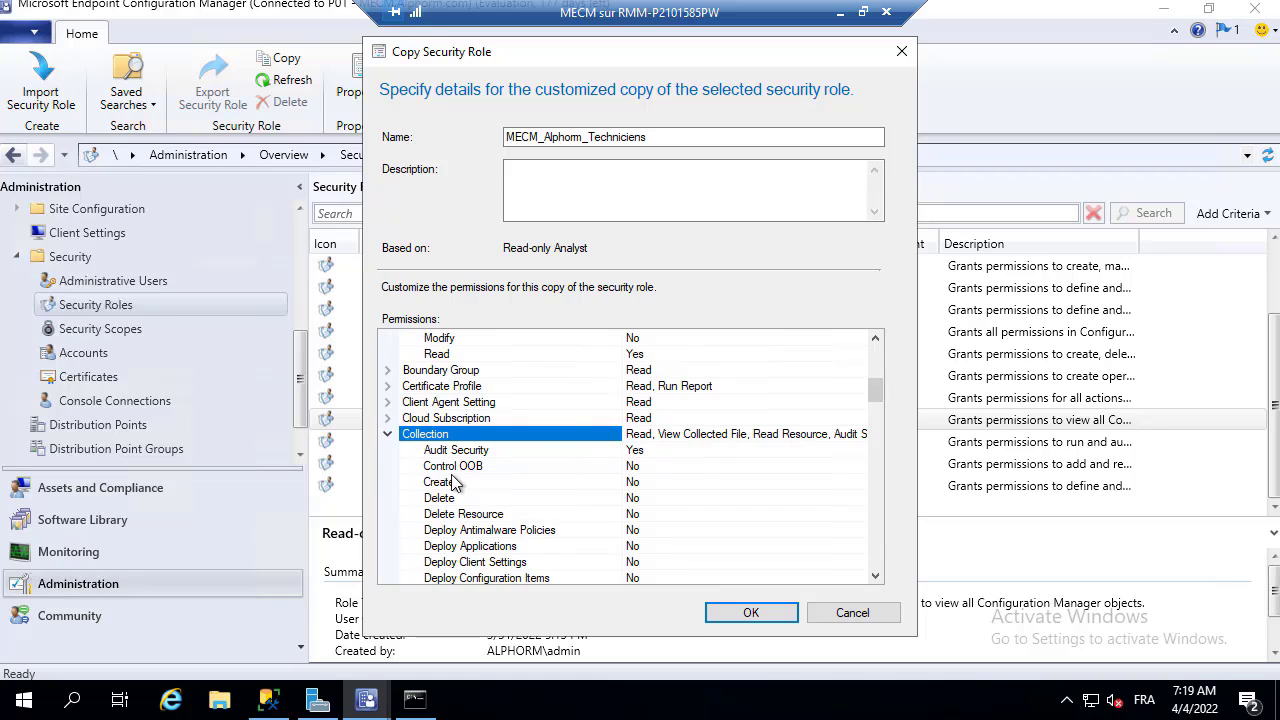
{"action": "left_click", "coordinate": [453, 482]}
{"action": "left_click", "coordinate": [857, 482]}
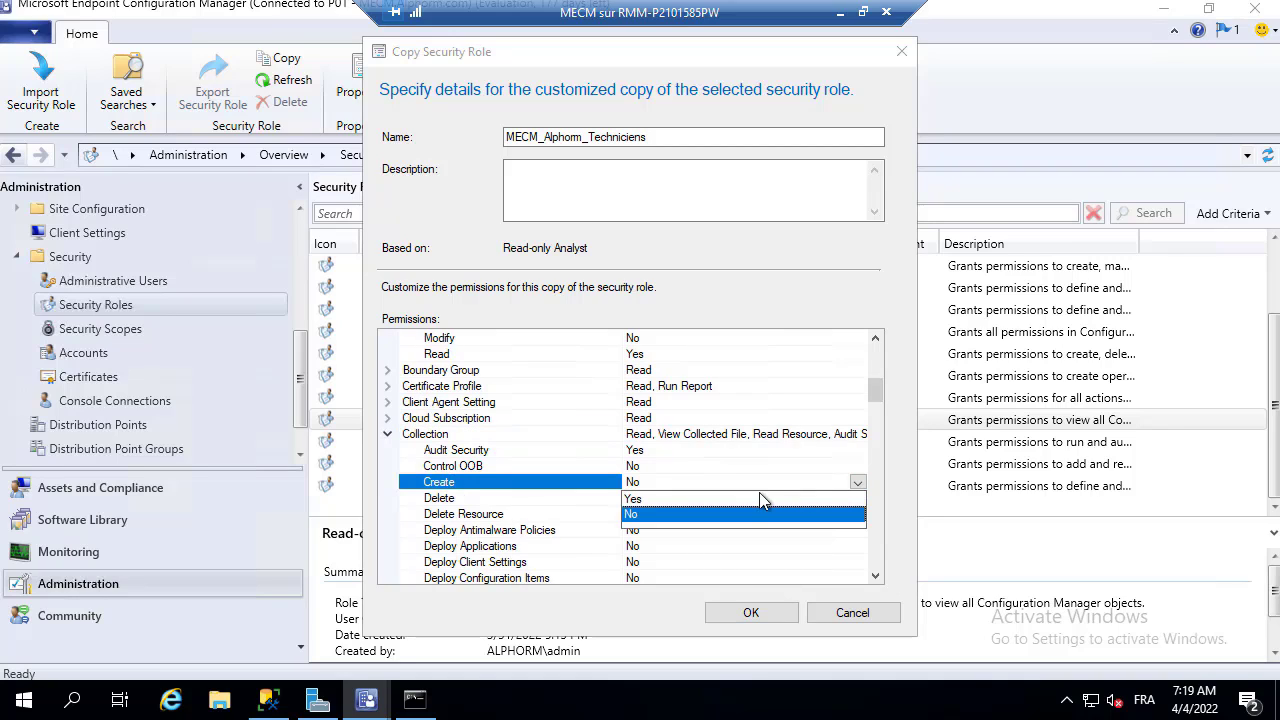
{"action": "key", "text": "Up"}
{"action": "key", "text": "Return"}
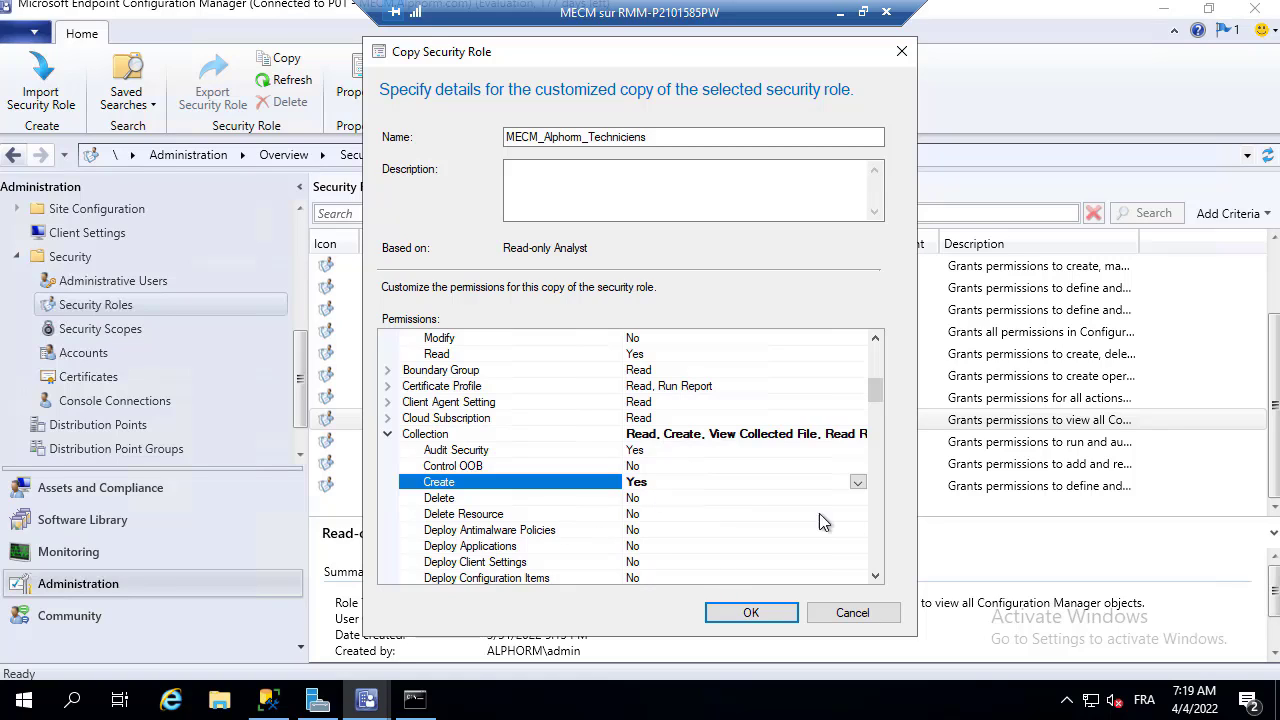
Set the Delete Resource permission under Collection to Yes.
{"action": "left_click", "coordinate": [522, 516]}
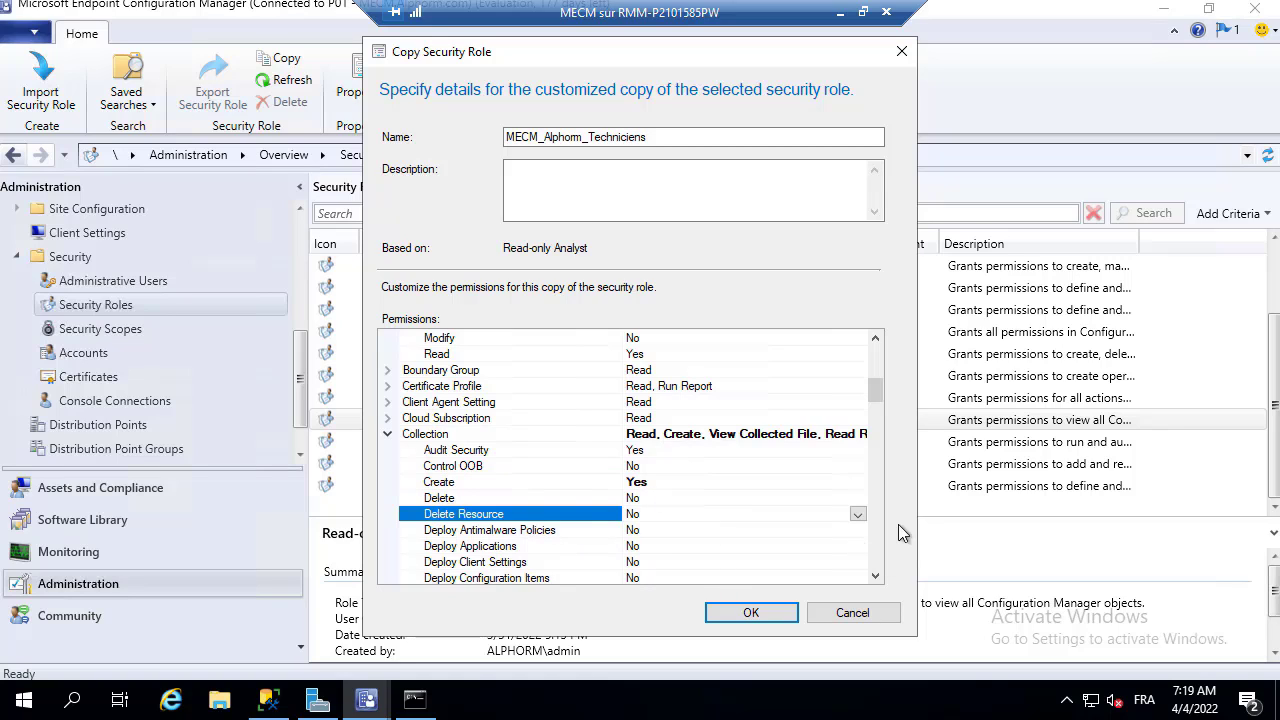
{"action": "left_click", "coordinate": [857, 514]}
{"action": "left_click", "coordinate": [745, 531]}
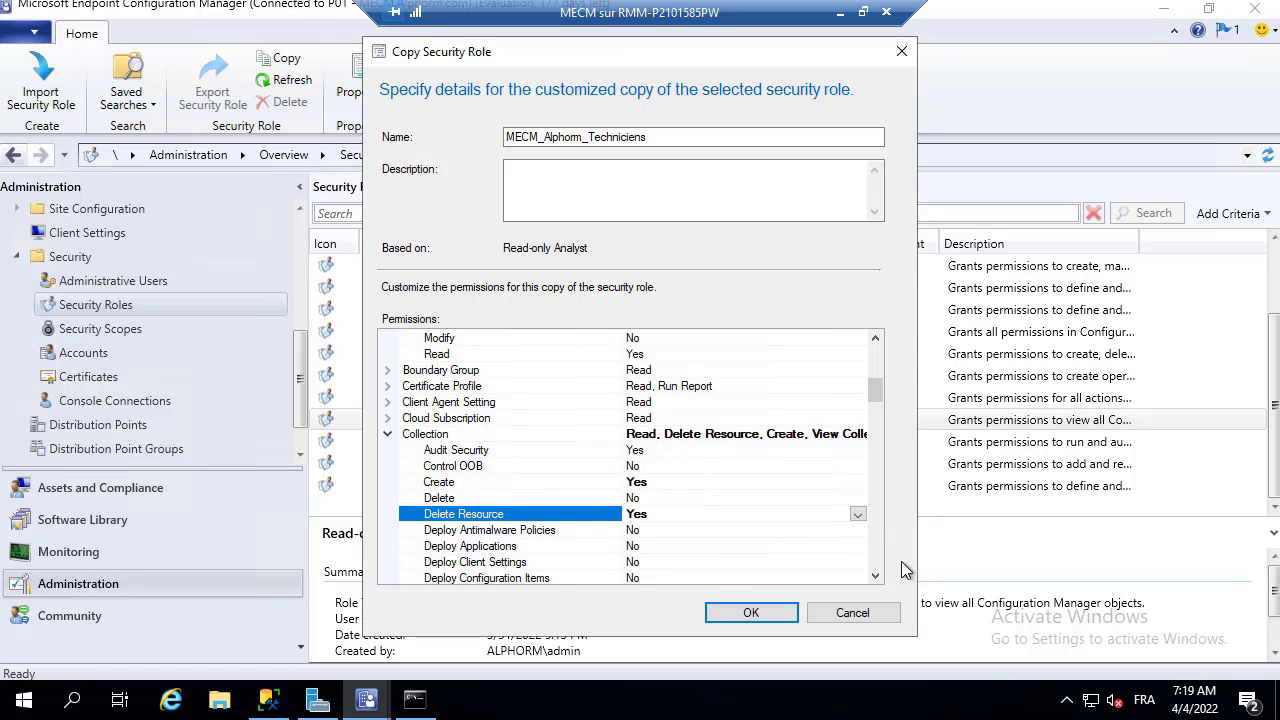
Set the Deploy Applications permission under Collection to Yes for the copied role.
{"action": "left_click", "coordinate": [875, 578]}
{"action": "left_click", "coordinate": [875, 578]}
{"action": "left_click", "coordinate": [875, 578]}
{"action": "left_click", "coordinate": [875, 578]}
{"action": "left_click", "coordinate": [875, 578]}
{"action": "left_click", "coordinate": [875, 578]}
{"action": "left_click", "coordinate": [875, 578]}
{"action": "left_click", "coordinate": [875, 578]}
{"action": "left_click", "coordinate": [875, 578]}
{"action": "left_click", "coordinate": [875, 578]}
{"action": "left_click", "coordinate": [875, 578]}
{"action": "left_click", "coordinate": [875, 578]}
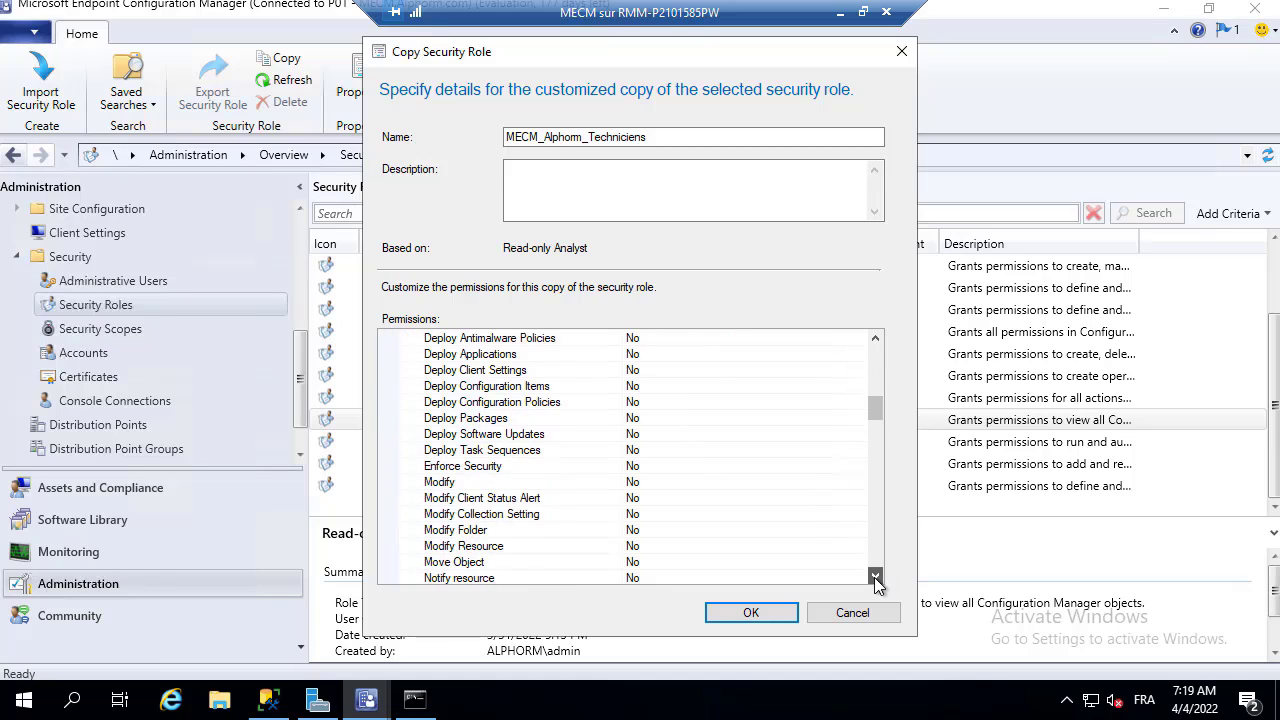
{"action": "left_click", "coordinate": [875, 578]}
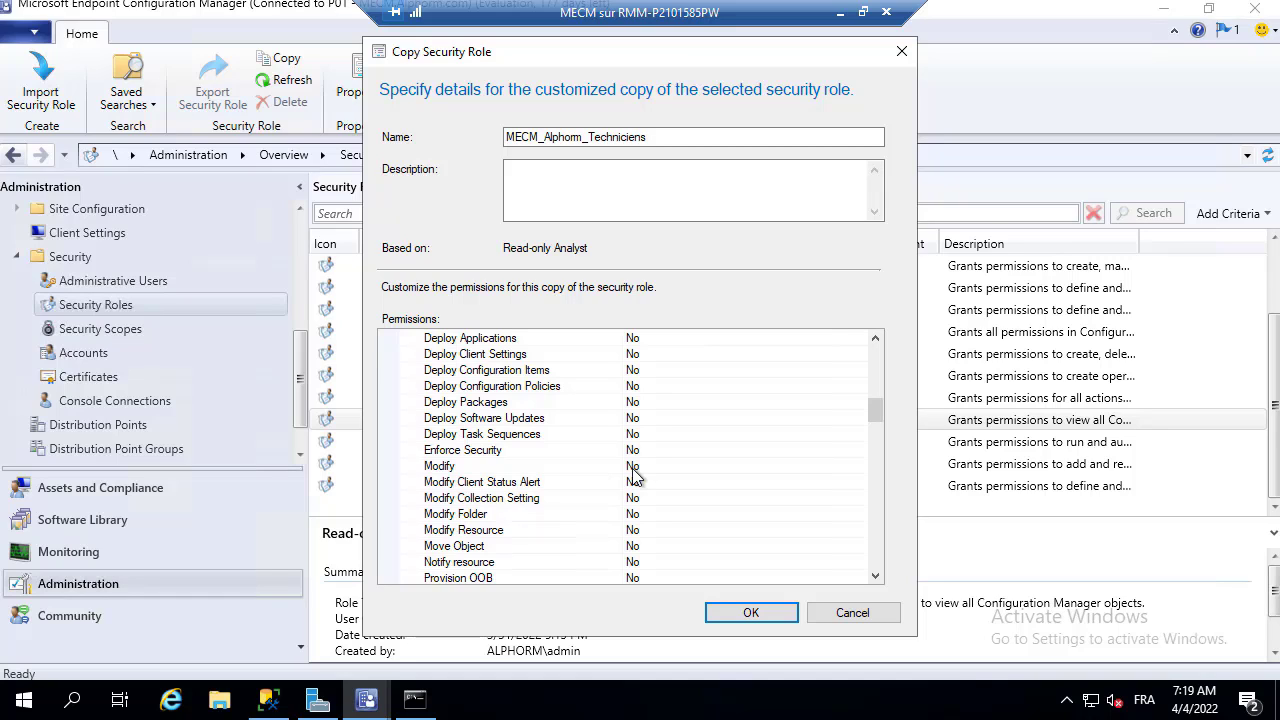
{"action": "left_click", "coordinate": [428, 342]}
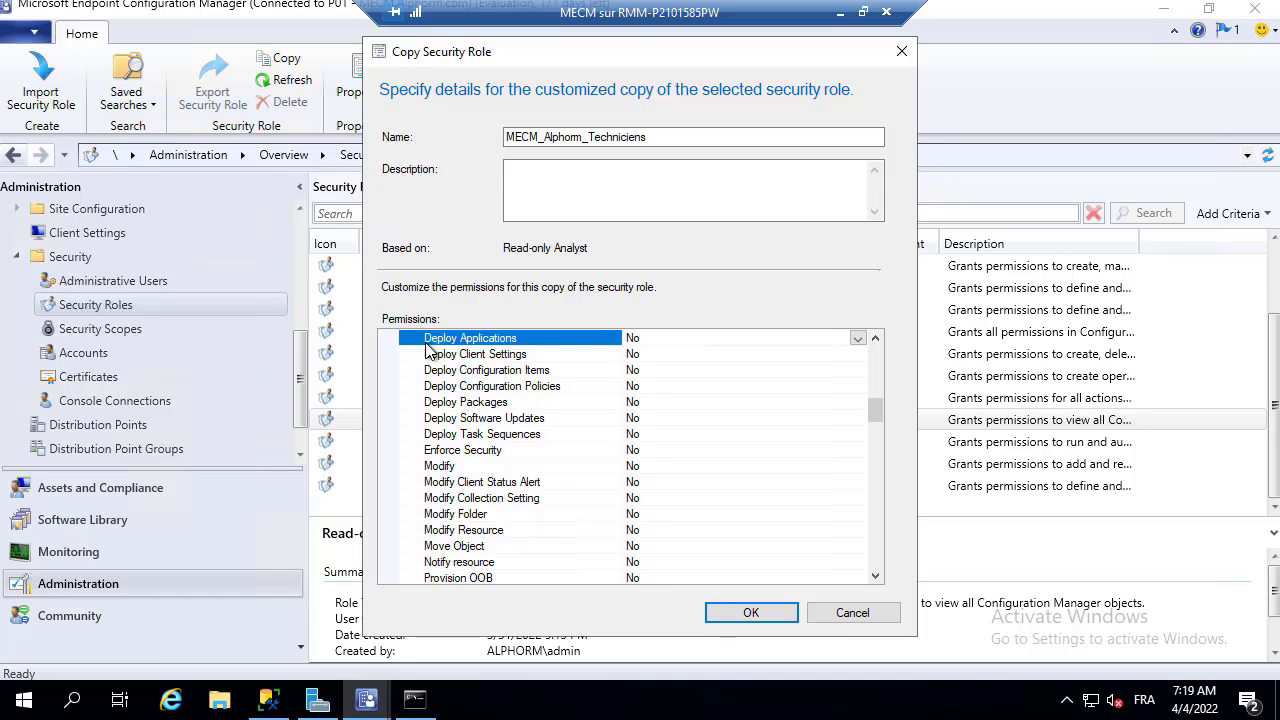
{"action": "left_click", "coordinate": [857, 338]}
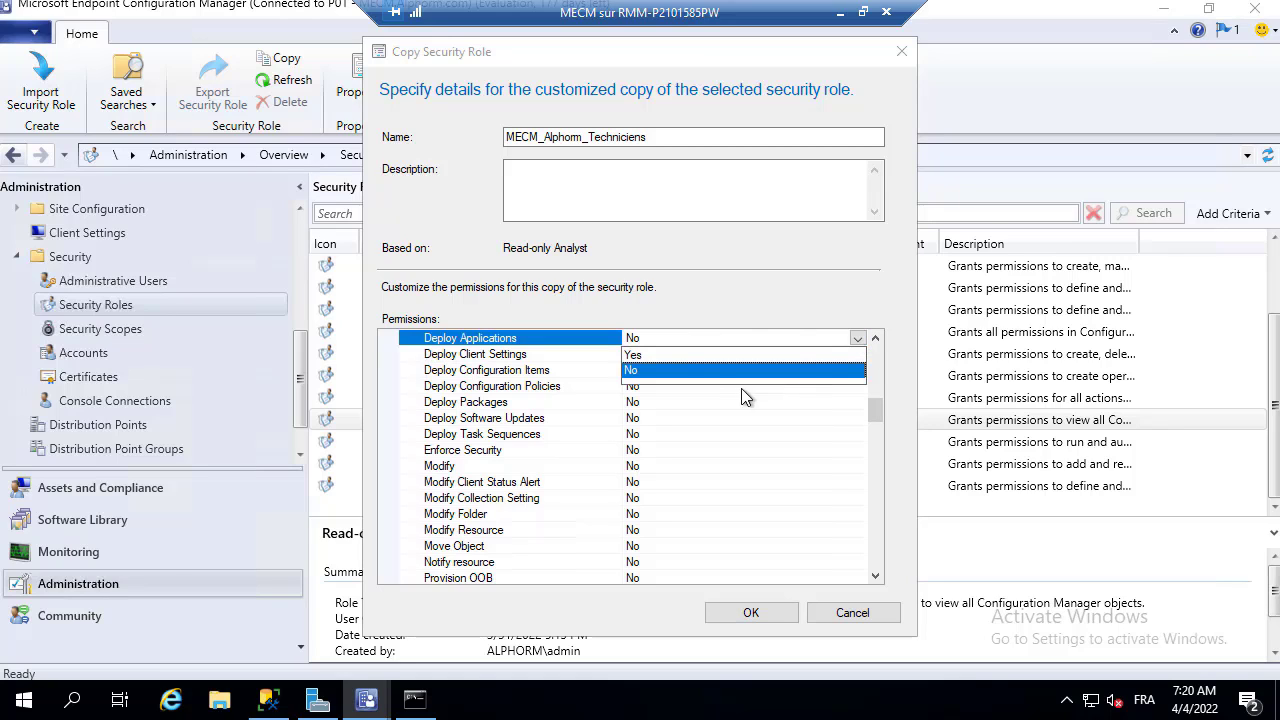
{"action": "left_click", "coordinate": [641, 356]}
Review the other Collection permissions, save the copied role, and select MECM_Alphorm_Techniciens among the security roles.
{"action": "left_click", "coordinate": [876, 338]}
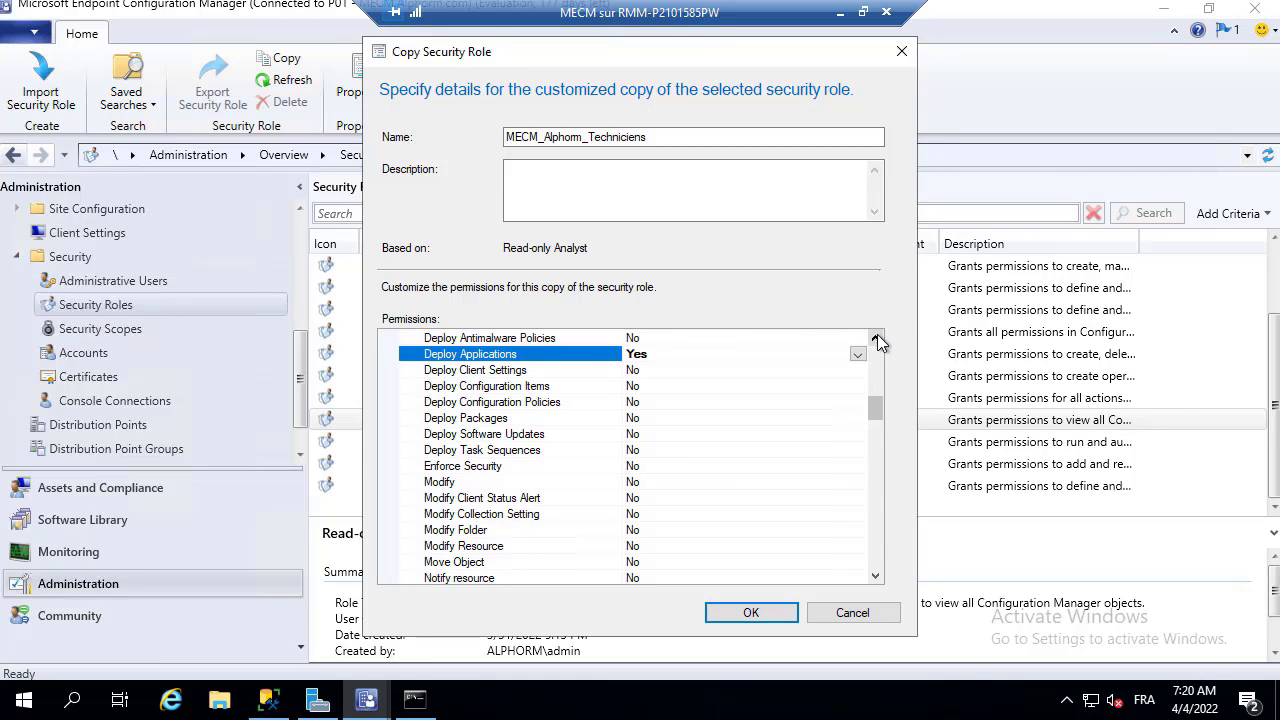
{"action": "left_click", "coordinate": [877, 341]}
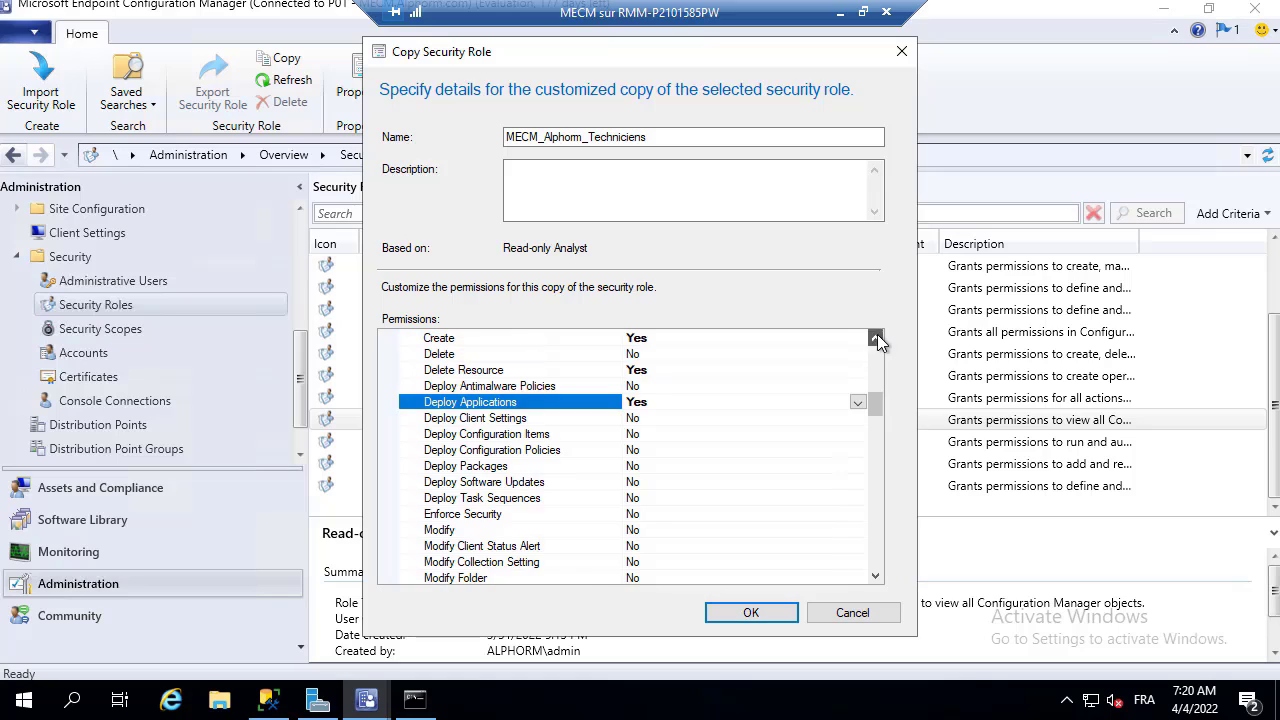
{"action": "left_click", "coordinate": [877, 578]}
{"action": "left_click", "coordinate": [877, 578]}
{"action": "left_click", "coordinate": [877, 578]}
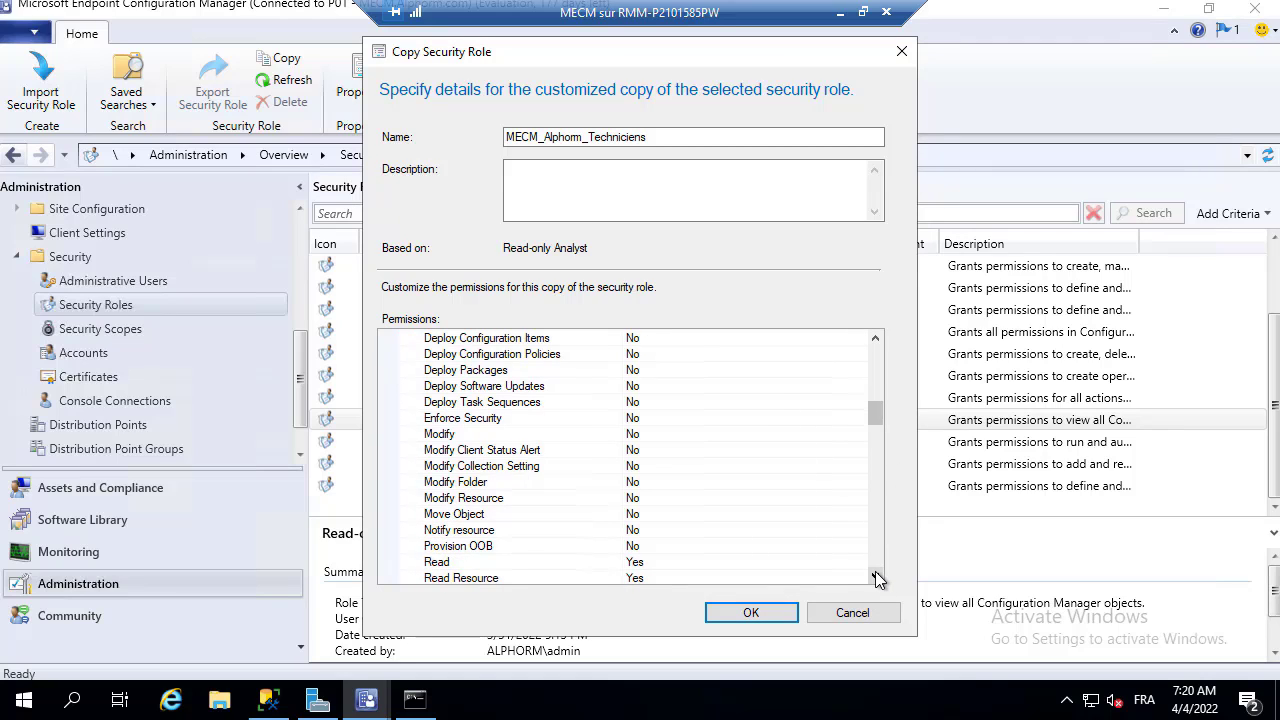
{"action": "left_click", "coordinate": [877, 578]}
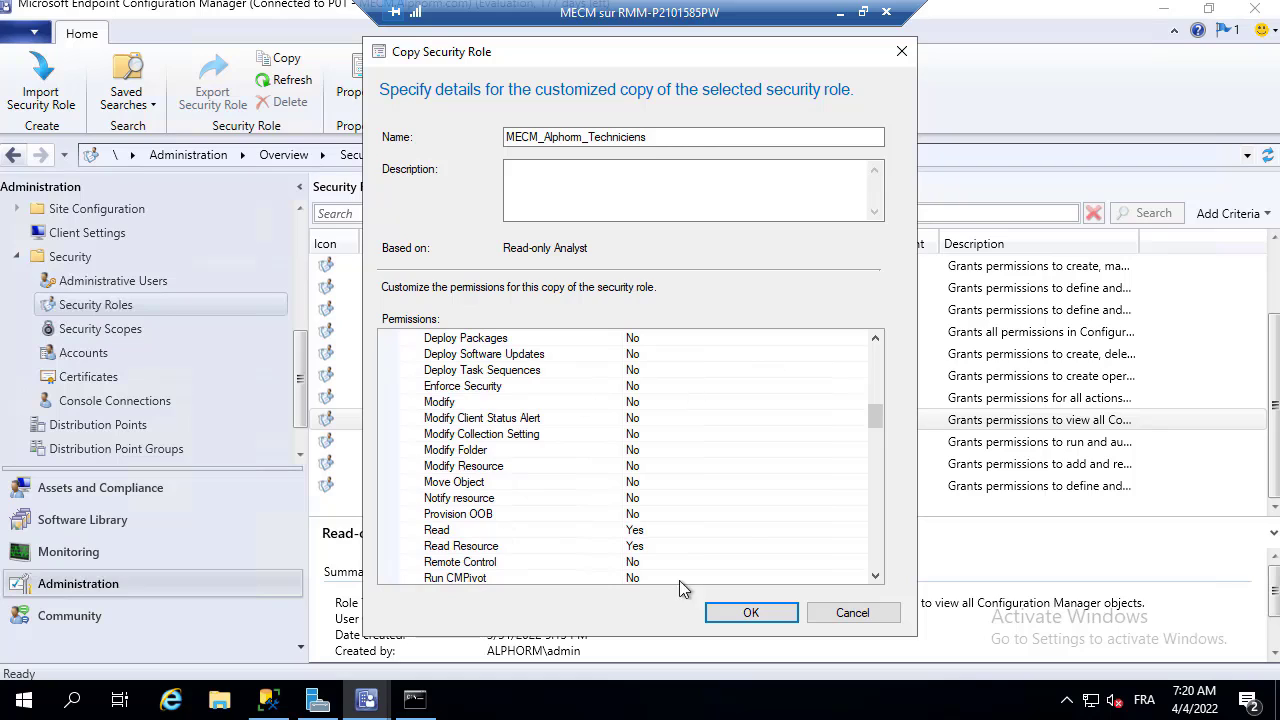
{"action": "left_click", "coordinate": [754, 615]}
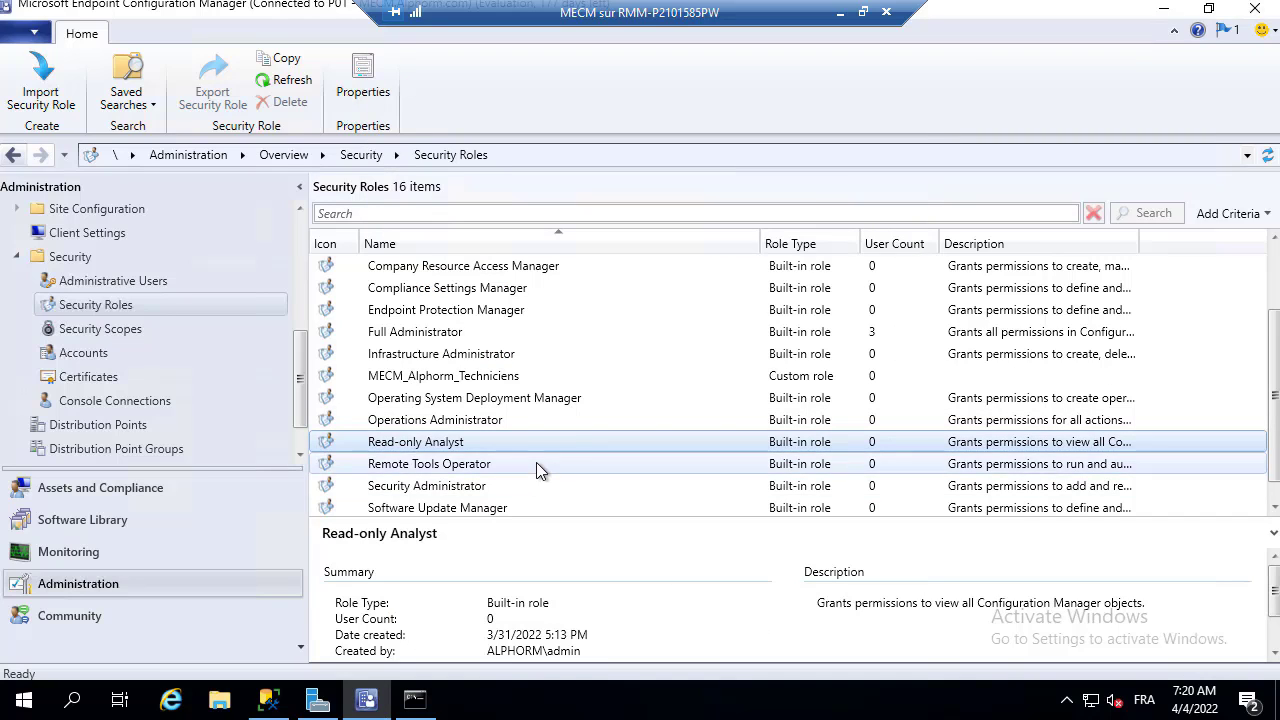
{"action": "scroll", "coordinate": [463, 503], "scroll_direction": "down", "scroll_amount": 1}
{"action": "scroll", "coordinate": [463, 503], "scroll_direction": "up", "scroll_amount": 2}
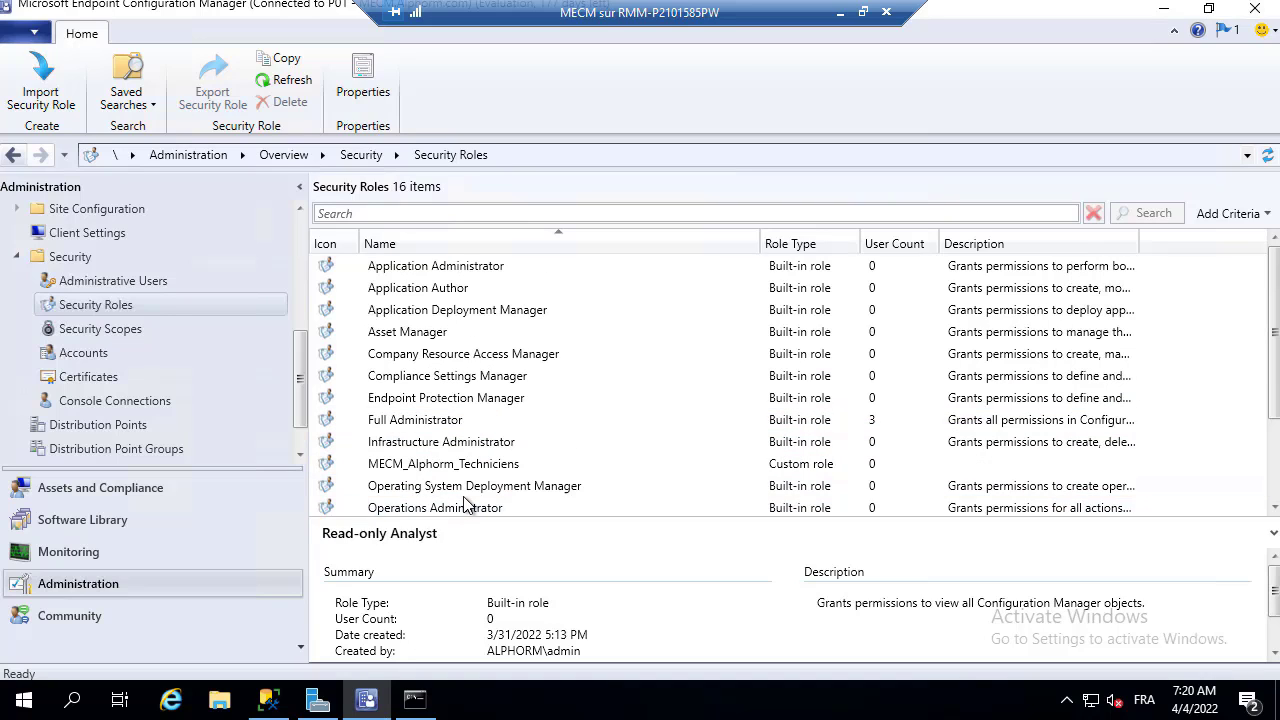
{"action": "left_click", "coordinate": [408, 465]}
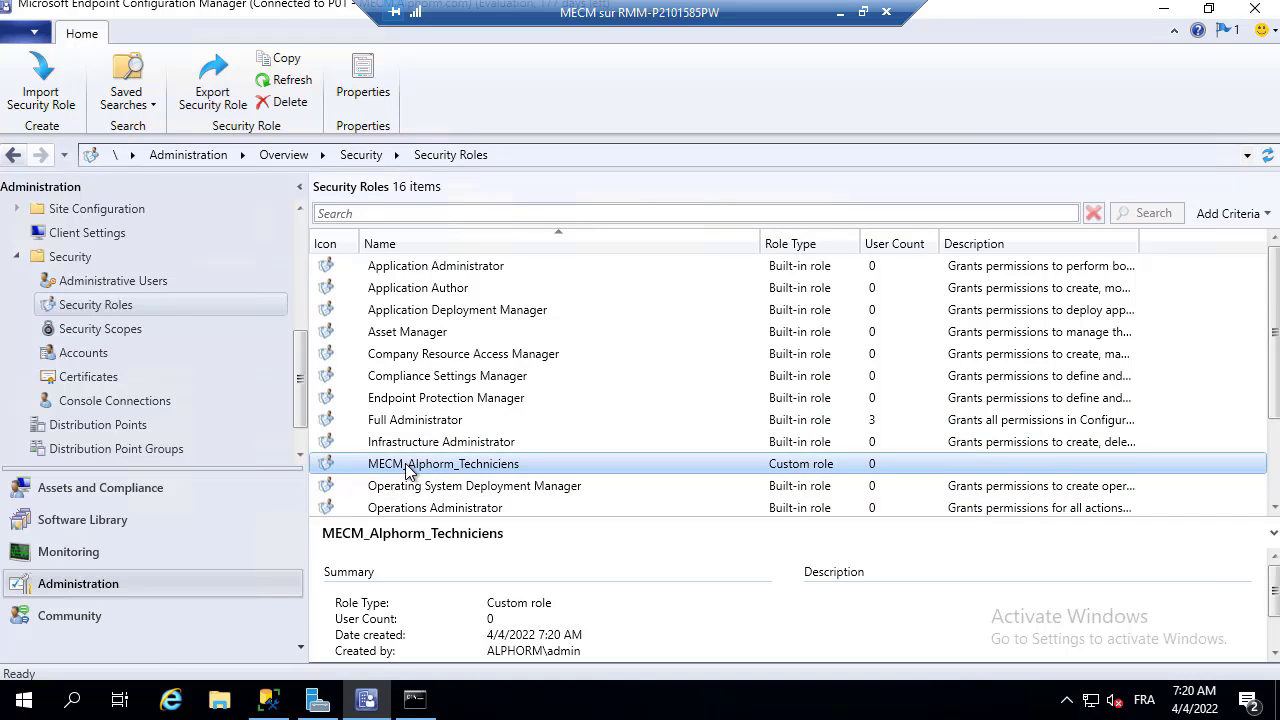
Start adding an administrative user and choose the technician's Alphorm.com domain account by name.
{"action": "left_click", "coordinate": [104, 285]}
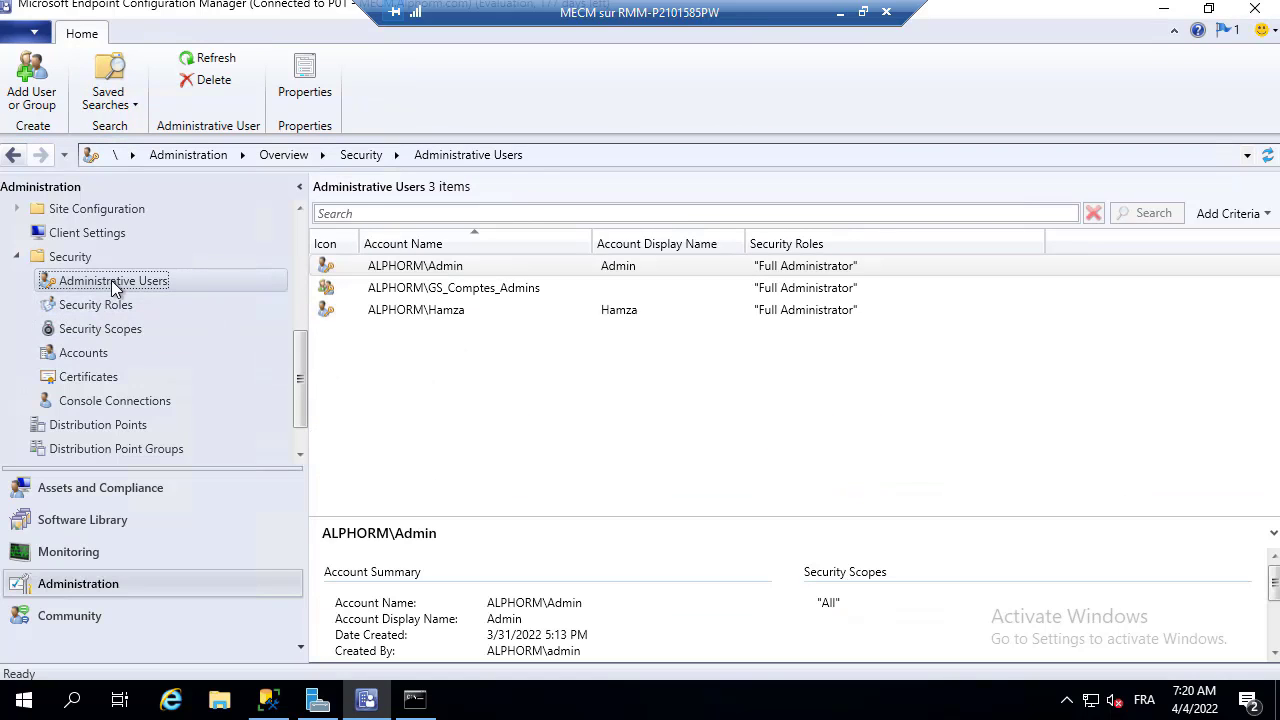
{"action": "right_click", "coordinate": [145, 281]}
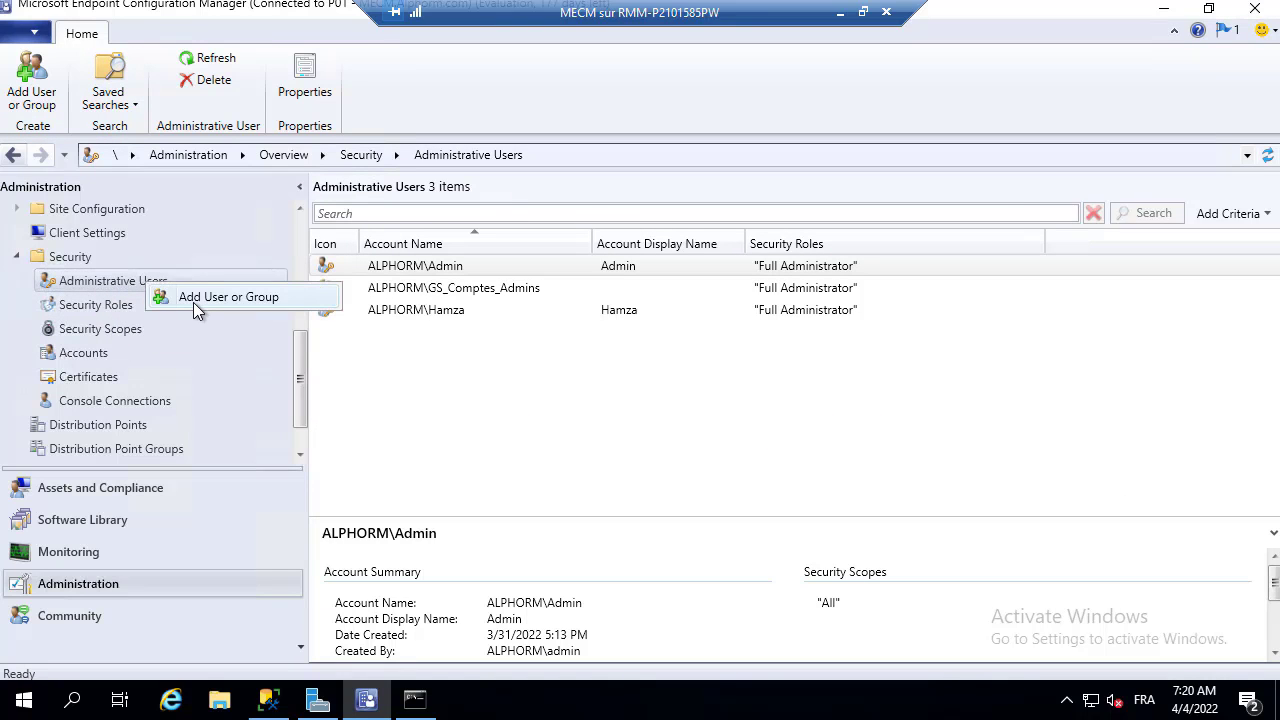
{"action": "left_click", "coordinate": [193, 302]}
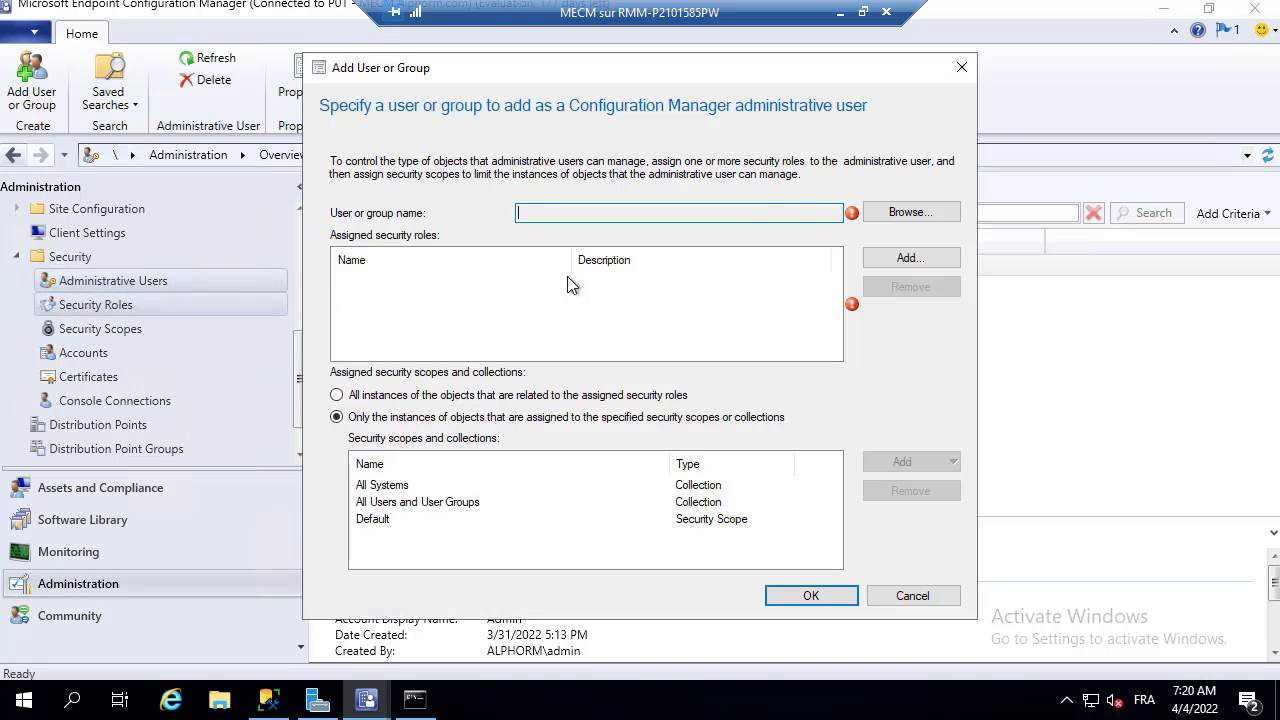
{"action": "left_click", "coordinate": [905, 214]}
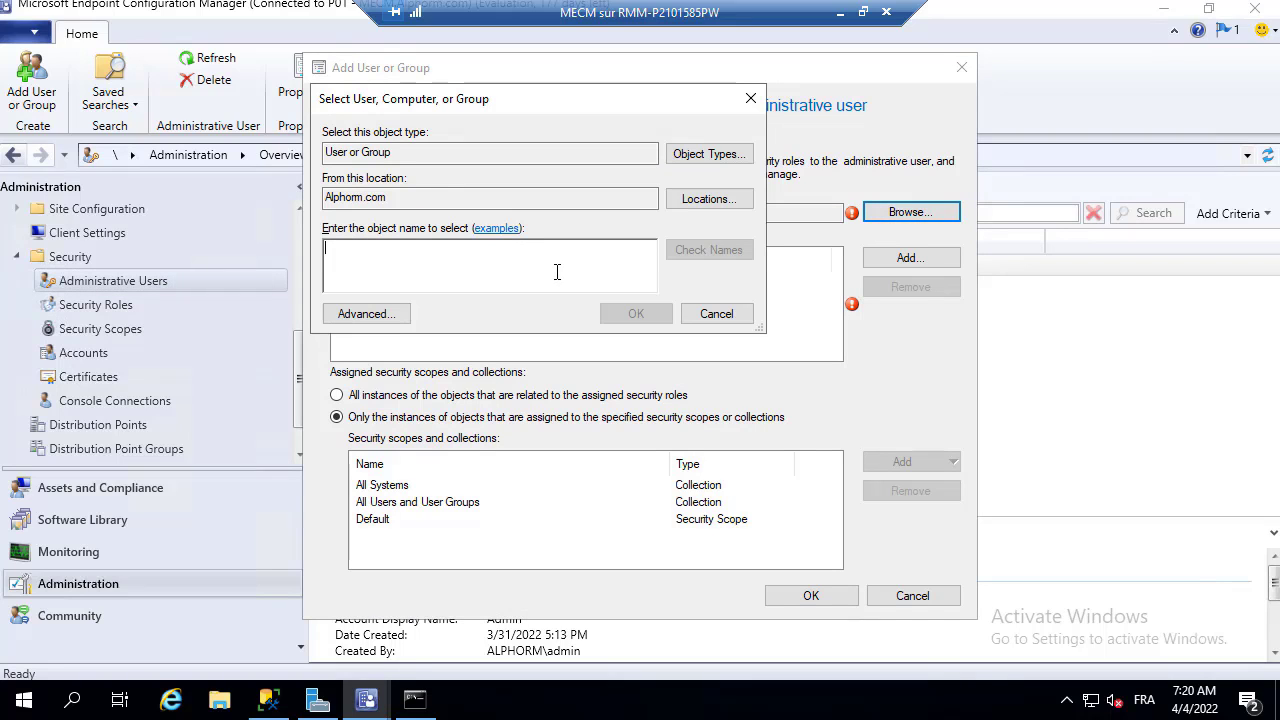
{"action": "type", "text": "stephane"}
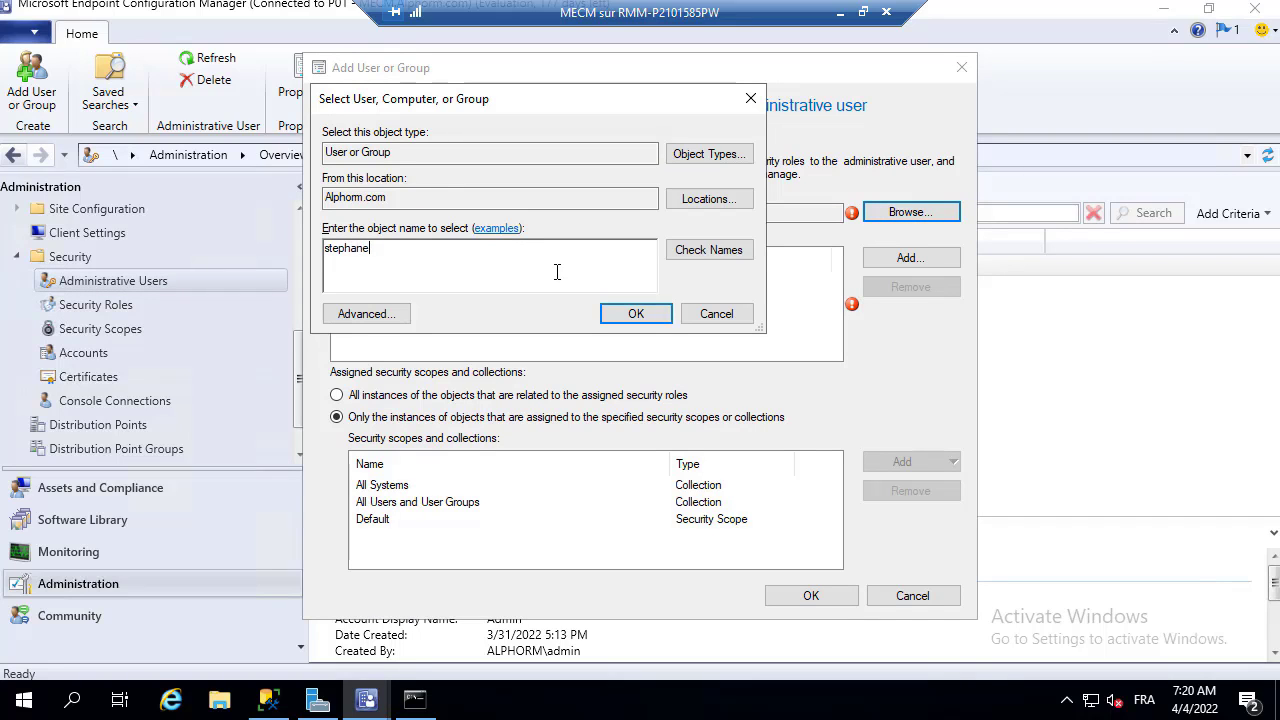
{"action": "left_click", "coordinate": [718, 254]}
{"action": "left_click", "coordinate": [634, 314]}
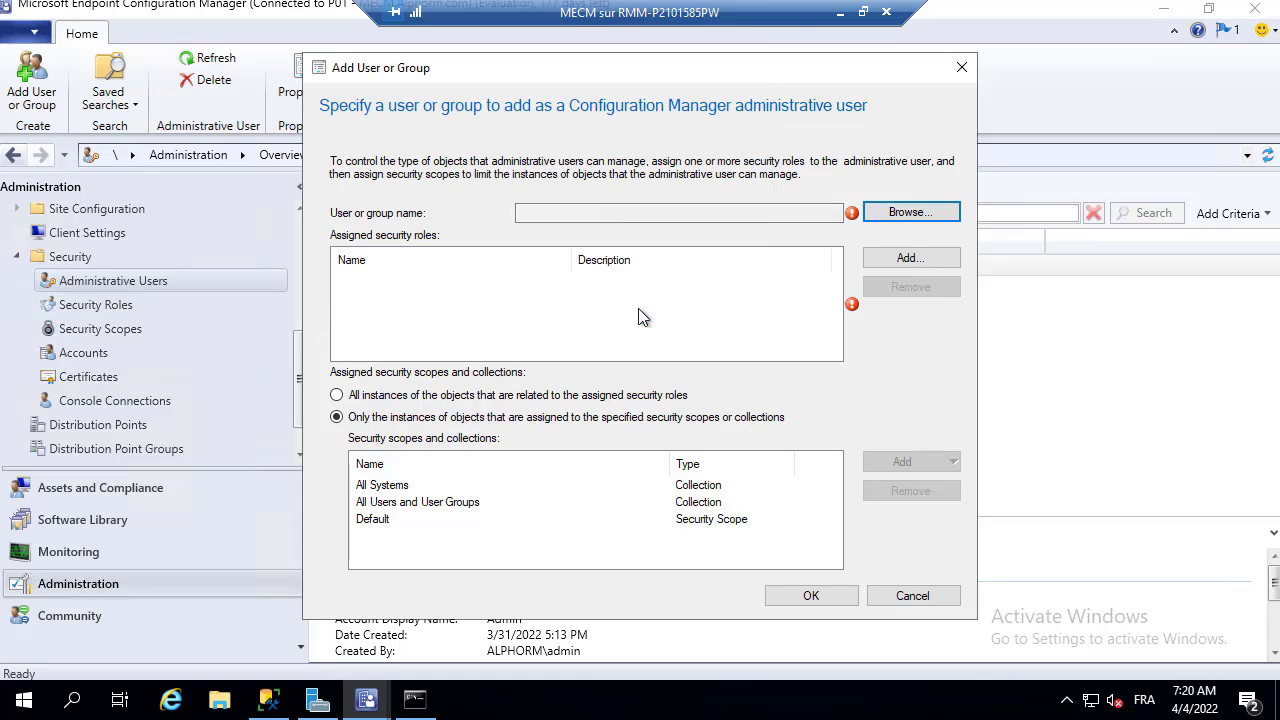
Assign the MECM_Alphorm_Techniciens role to the account and add it with the default security scopes and collections.
{"action": "left_click", "coordinate": [915, 259]}
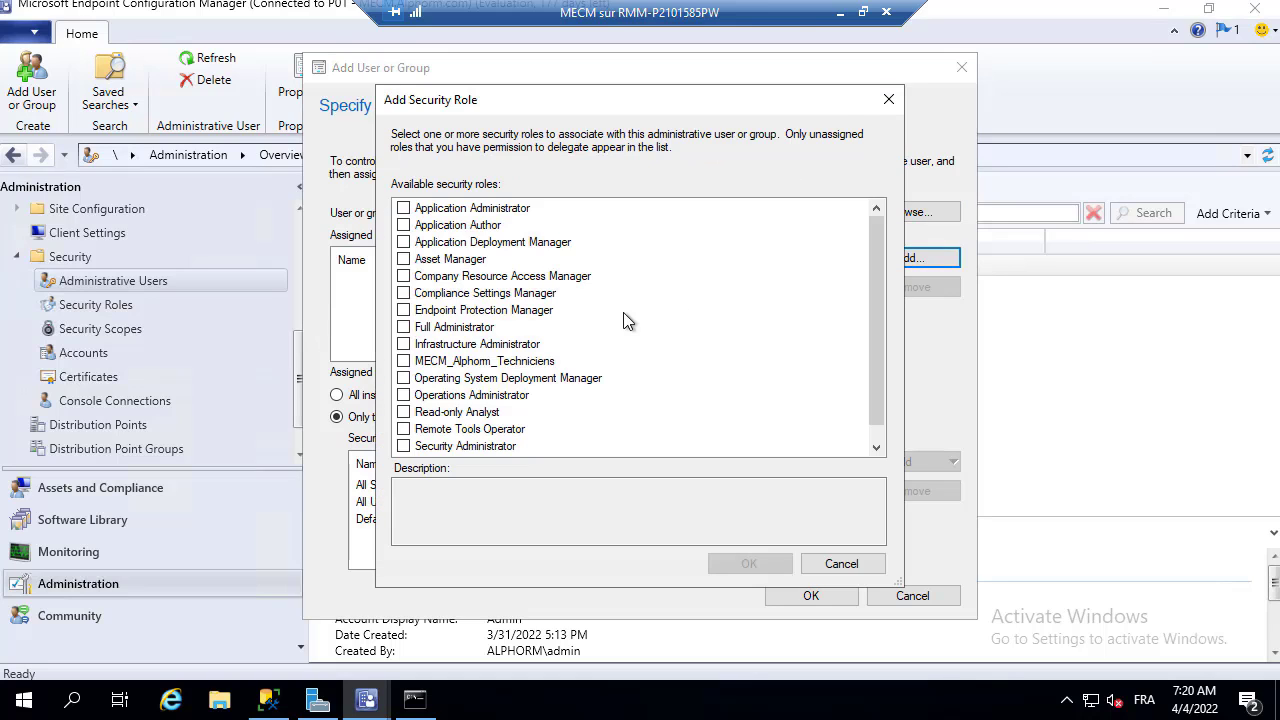
{"action": "left_click", "coordinate": [403, 361]}
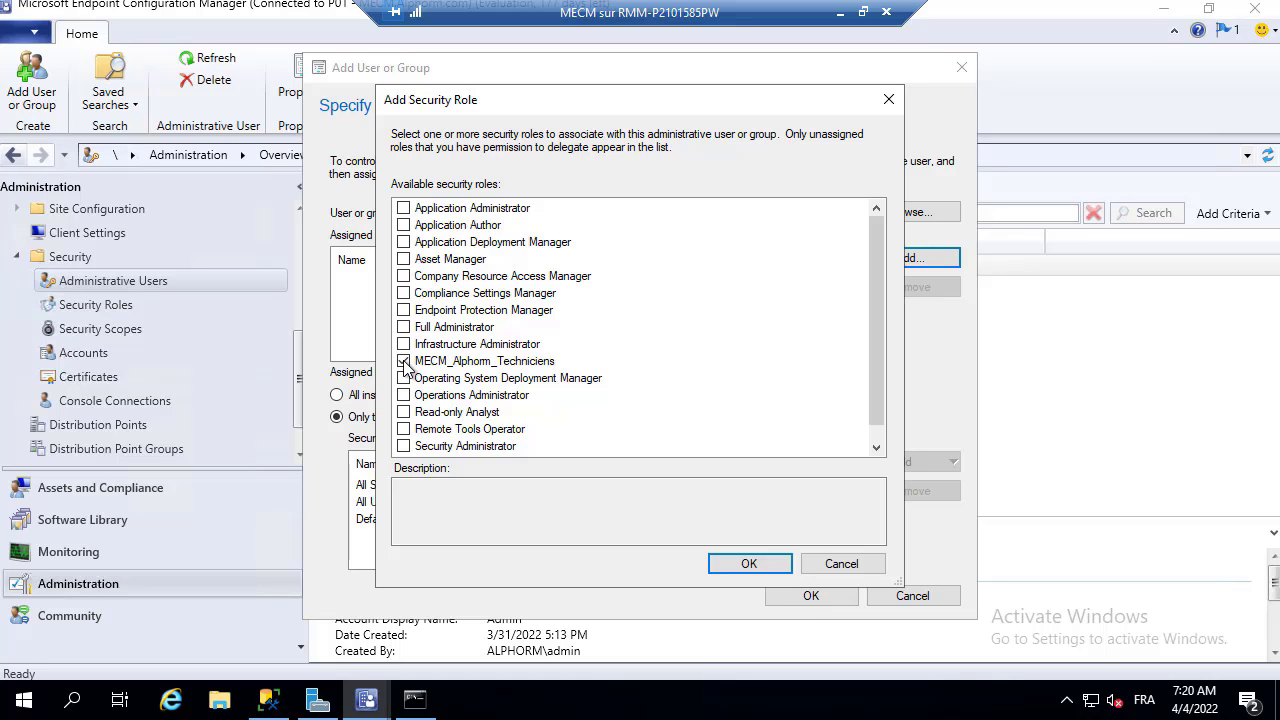
{"action": "left_click", "coordinate": [749, 564]}
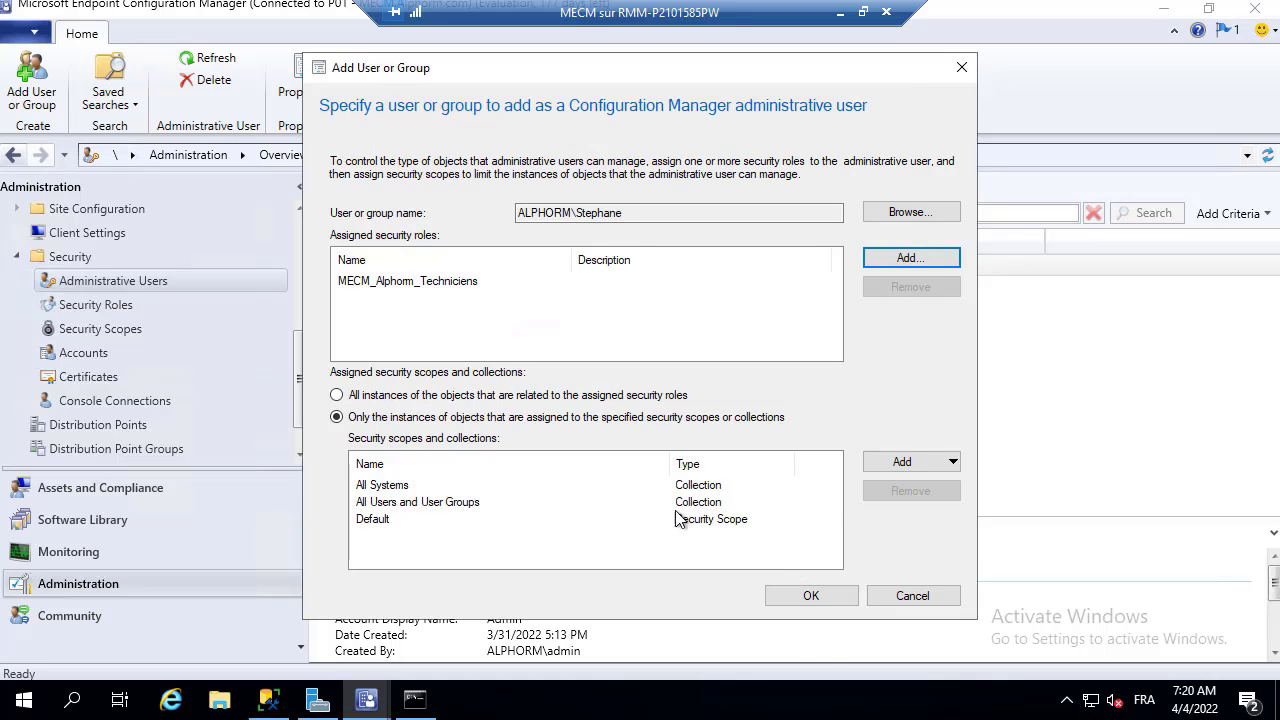
{"action": "left_click", "coordinate": [826, 598]}
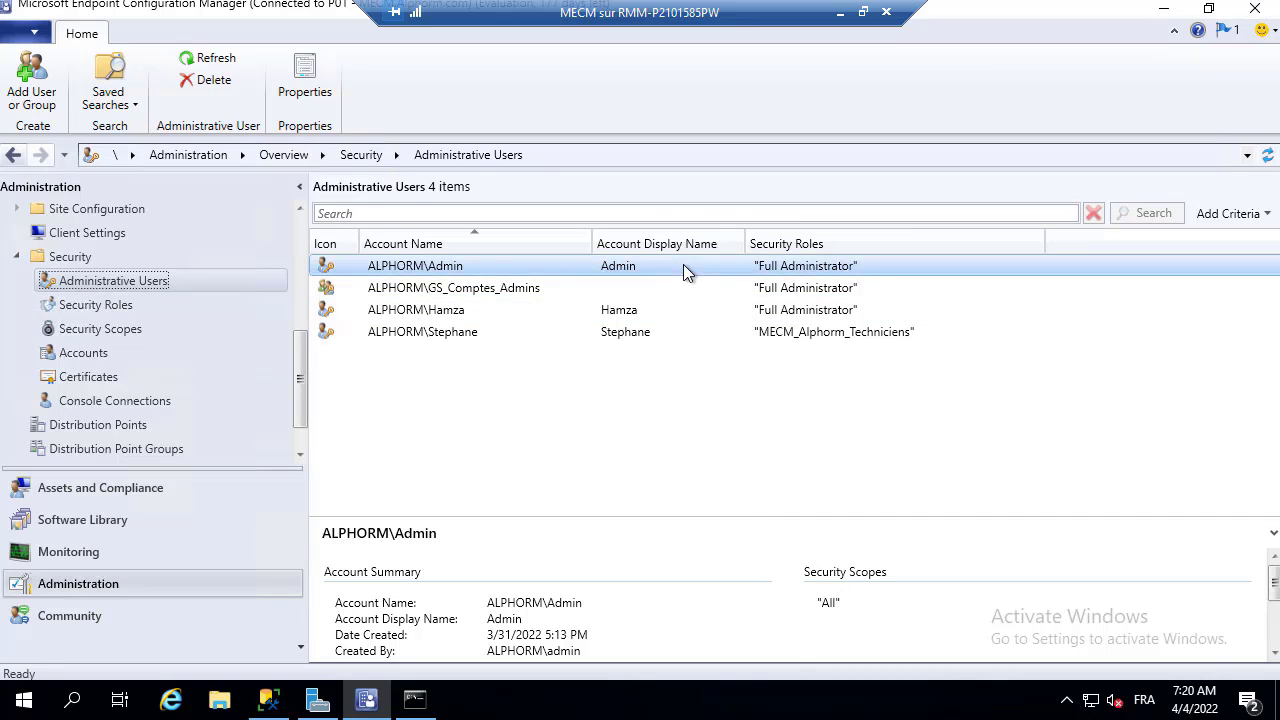
Add the Remote Tools Operator security role to the technician's account in its properties and apply the change.
{"action": "left_click", "coordinate": [506, 290]}
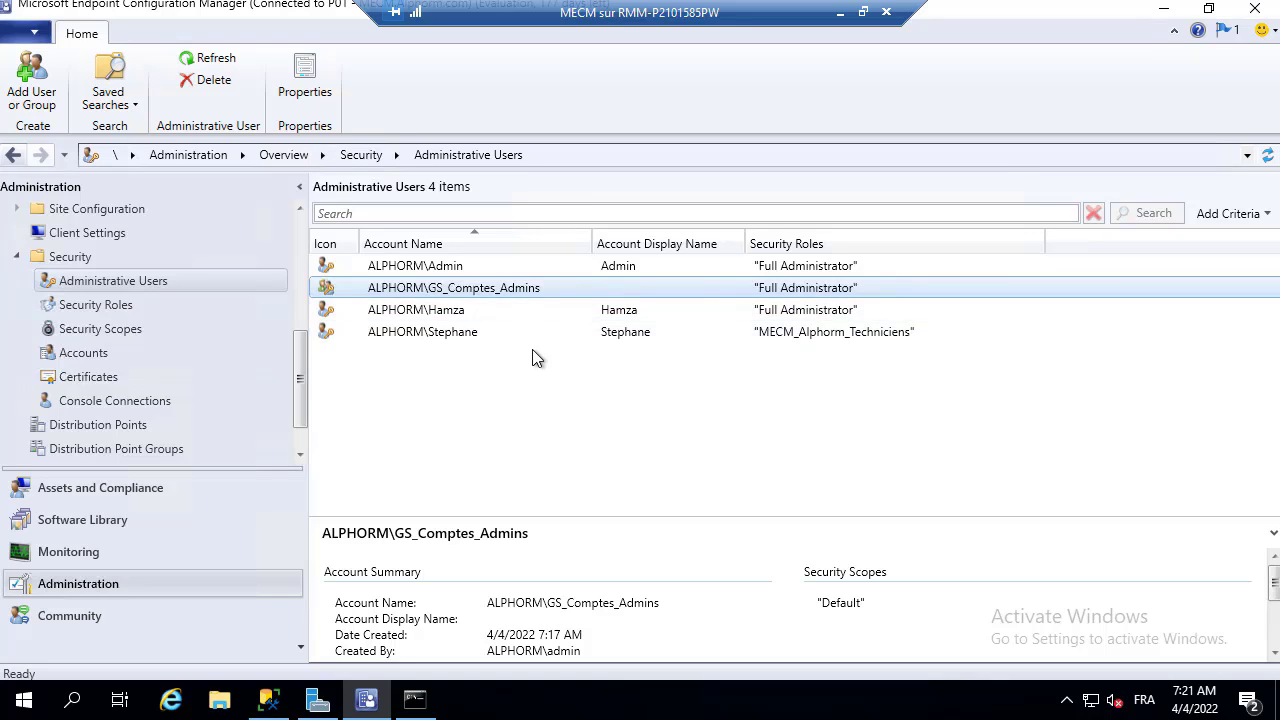
{"action": "left_click", "coordinate": [490, 333]}
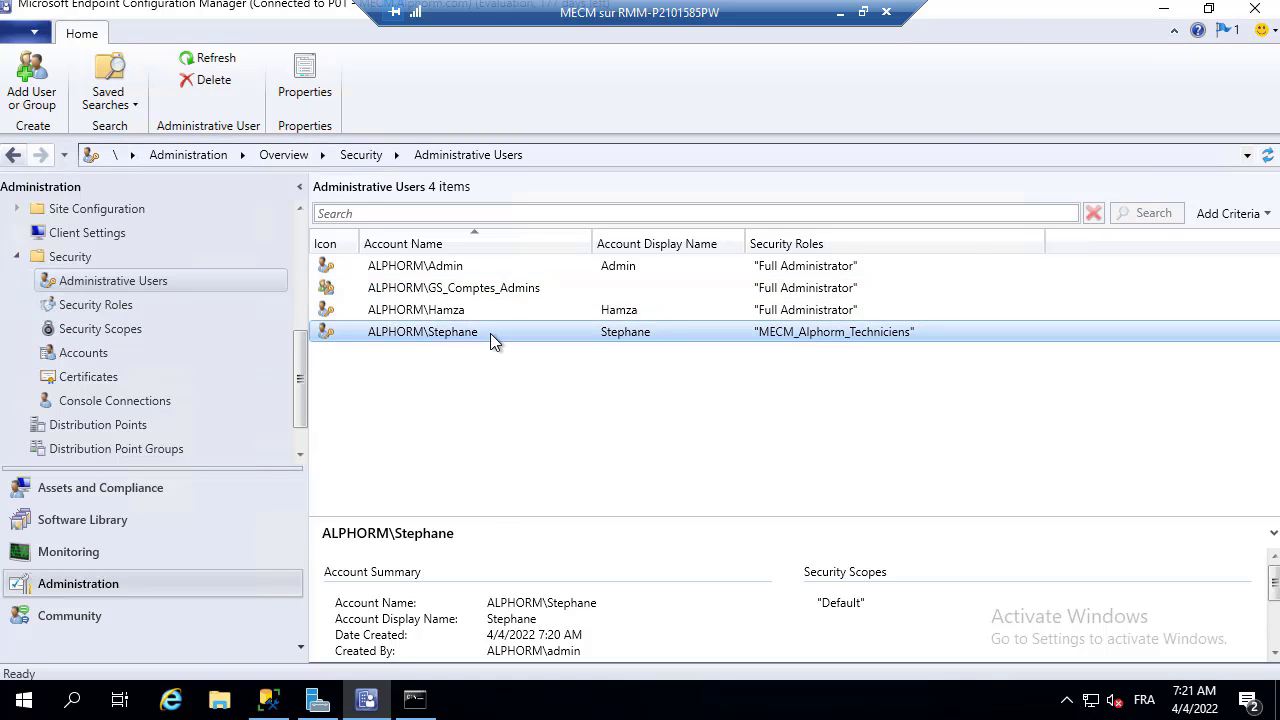
{"action": "right_click", "coordinate": [490, 333]}
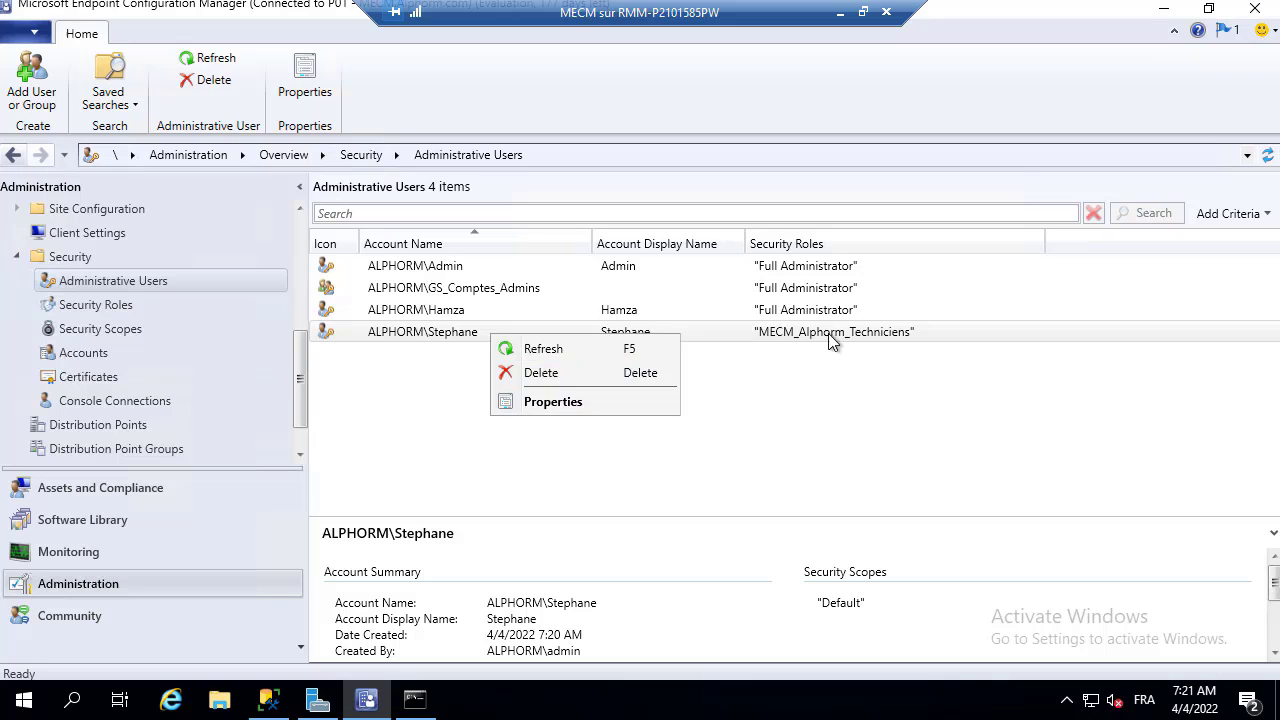
{"action": "left_click", "coordinate": [604, 401]}
{"action": "left_click", "coordinate": [466, 106]}
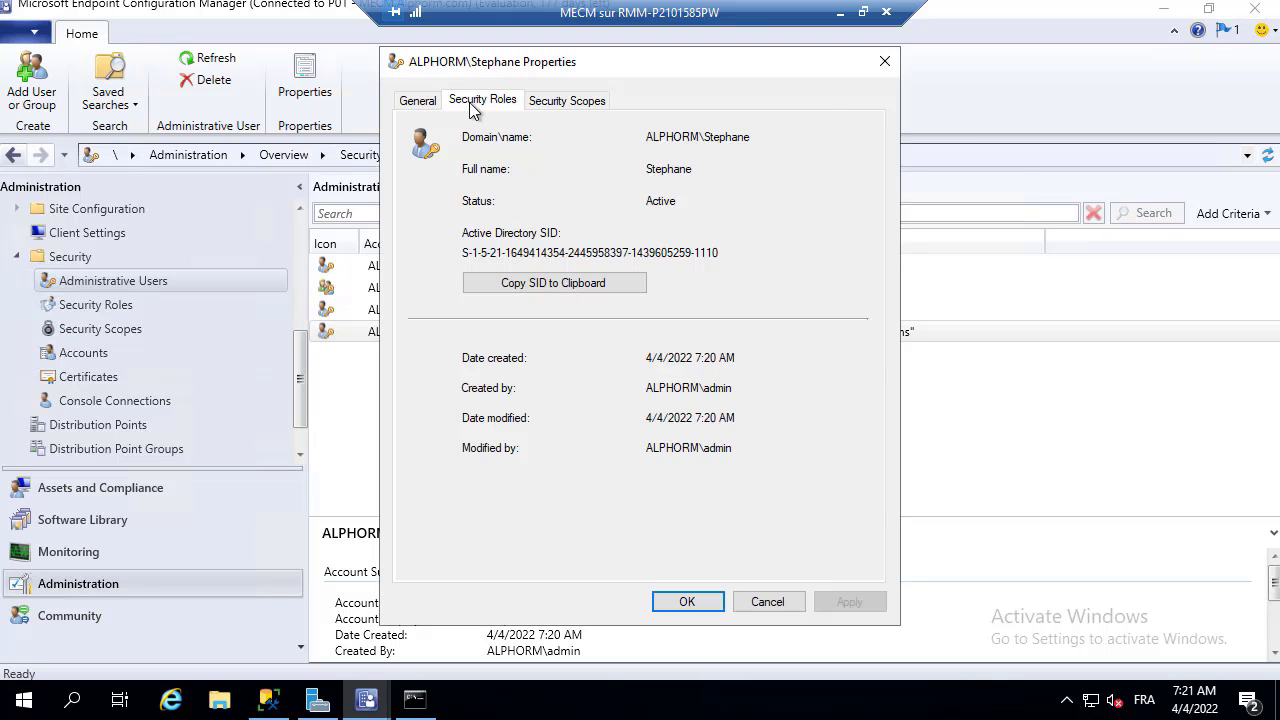
{"action": "left_click", "coordinate": [507, 328]}
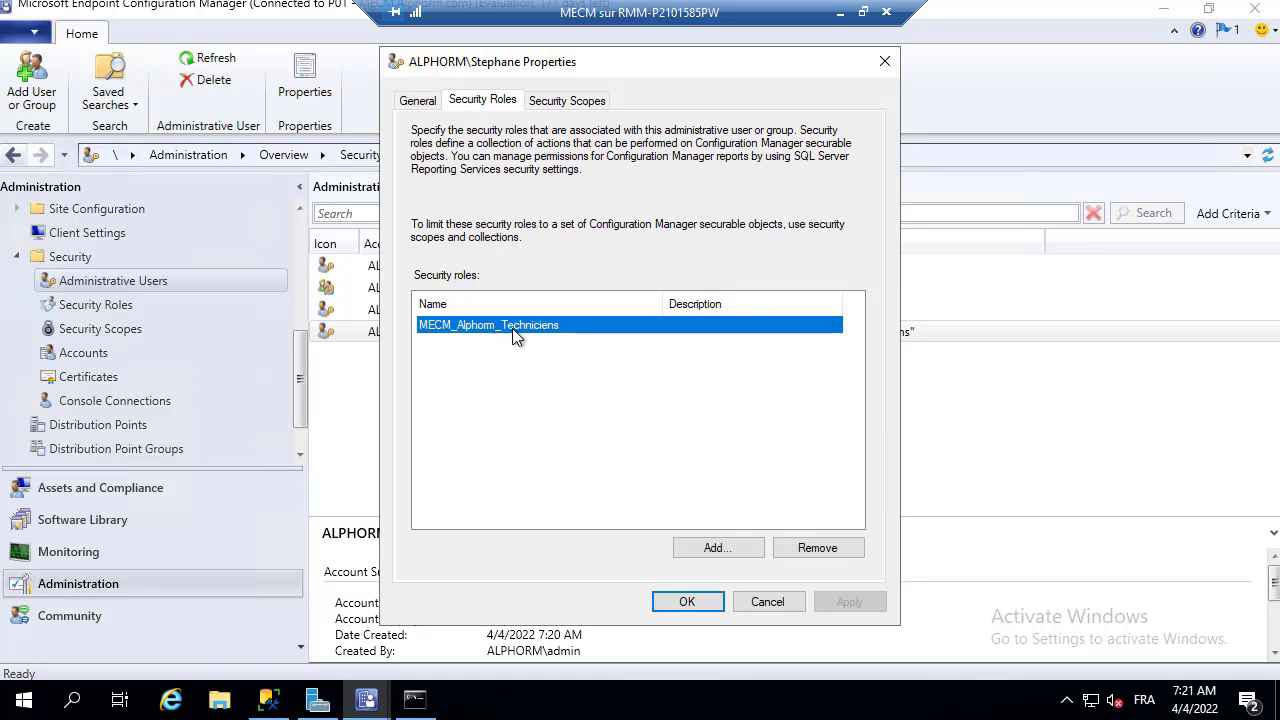
{"action": "left_click", "coordinate": [712, 545]}
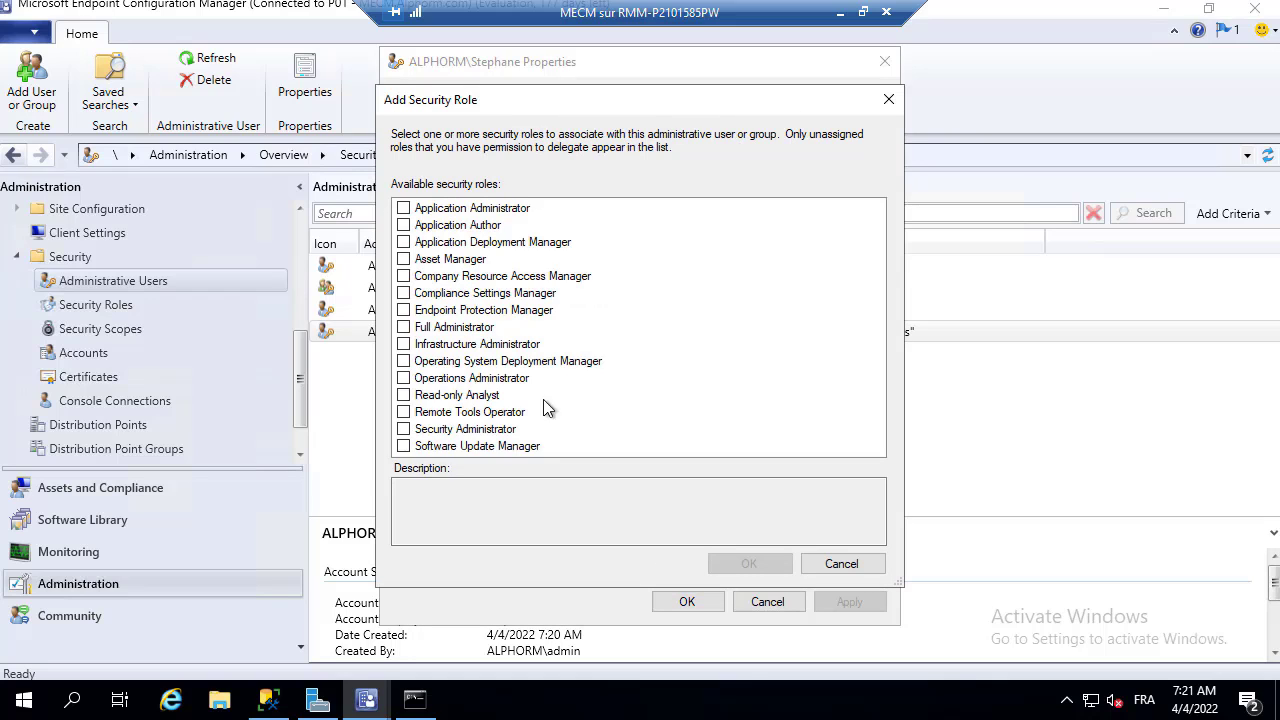
{"action": "left_click", "coordinate": [403, 412]}
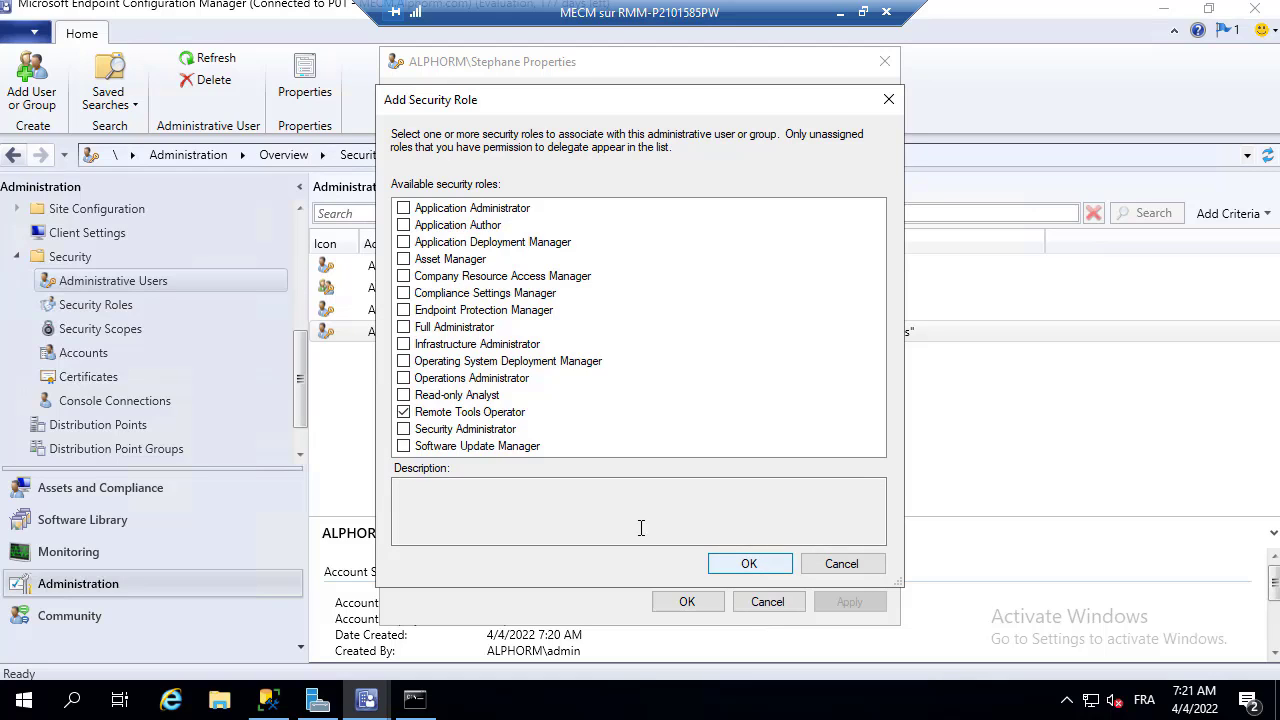
{"action": "left_click", "coordinate": [749, 563]}
{"action": "left_click", "coordinate": [860, 600]}
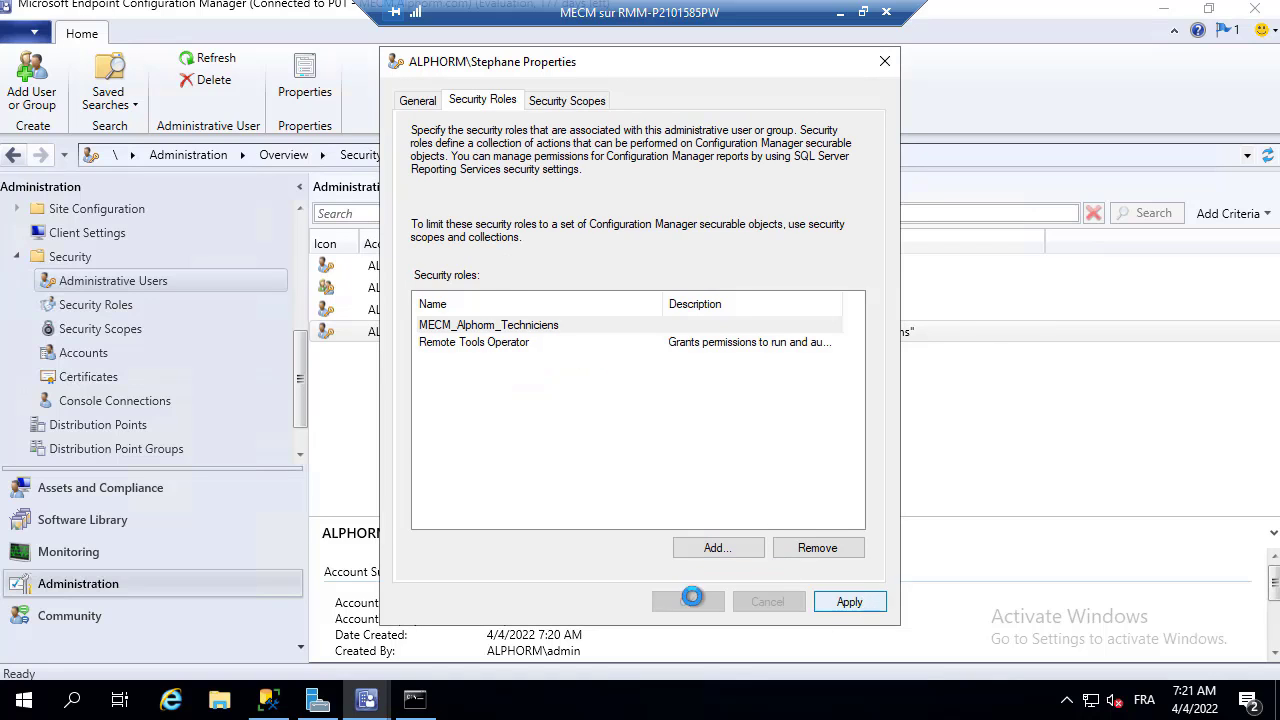
{"action": "left_click", "coordinate": [684, 601]}
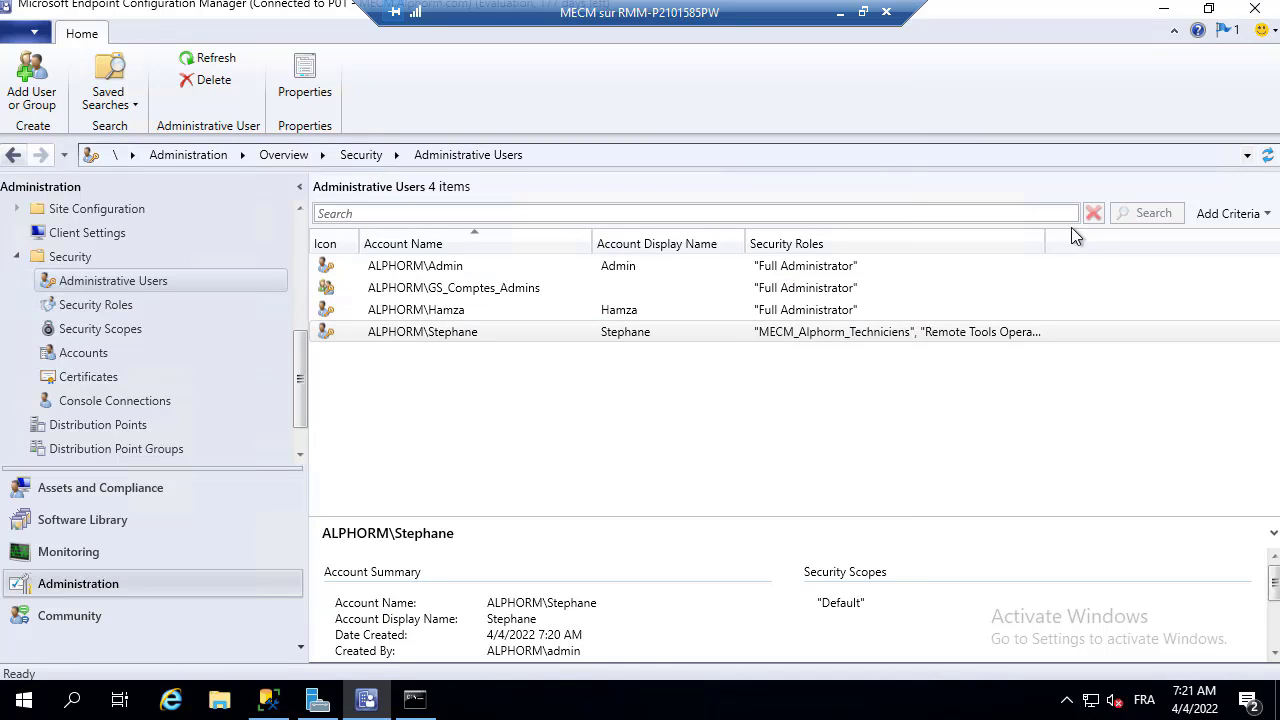
Widen the Security Roles column in the administrative users list and minimize the remote session.
{"action": "left_click_drag", "start_coordinate": [1045, 243], "coordinate": [1086, 245]}
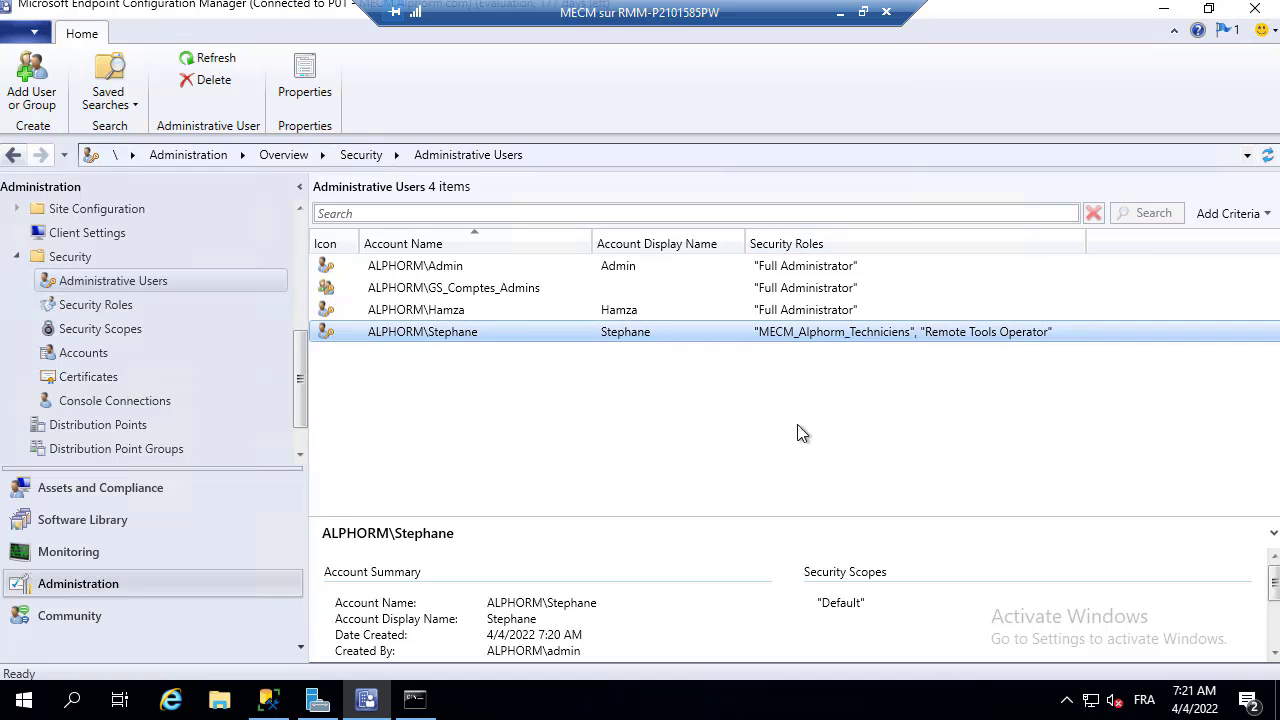
{"action": "left_click", "coordinate": [838, 18]}
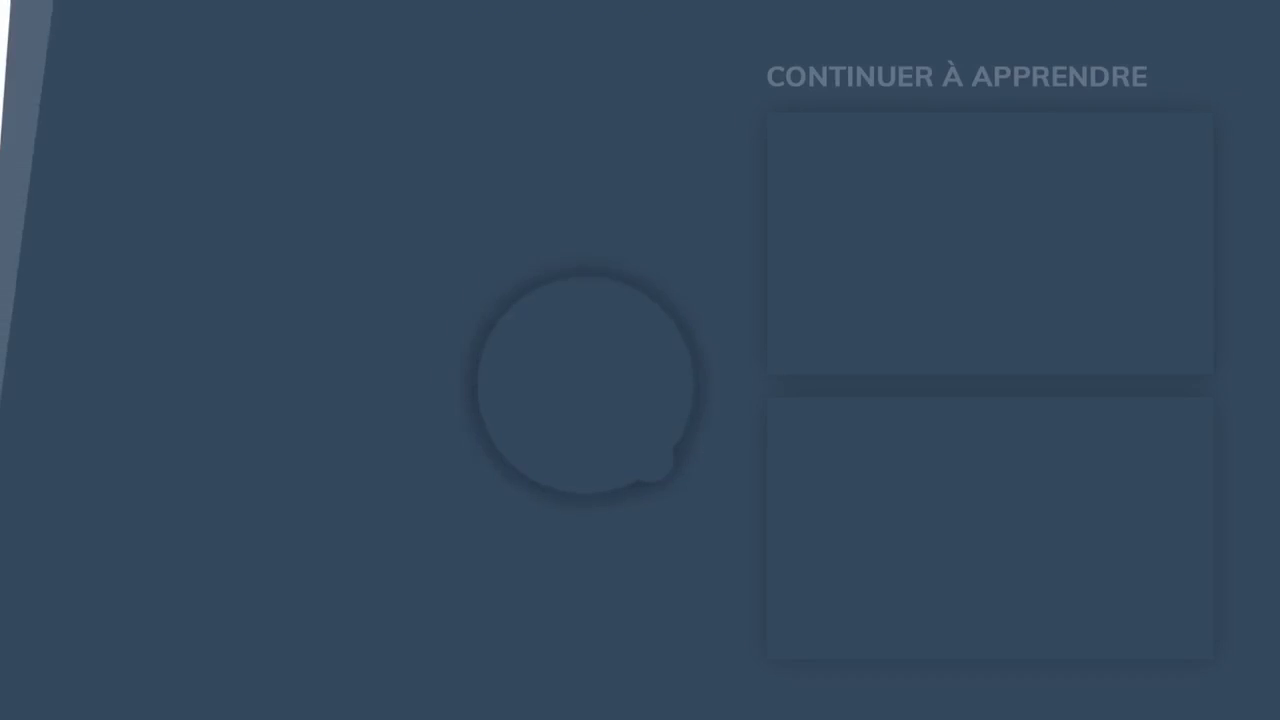